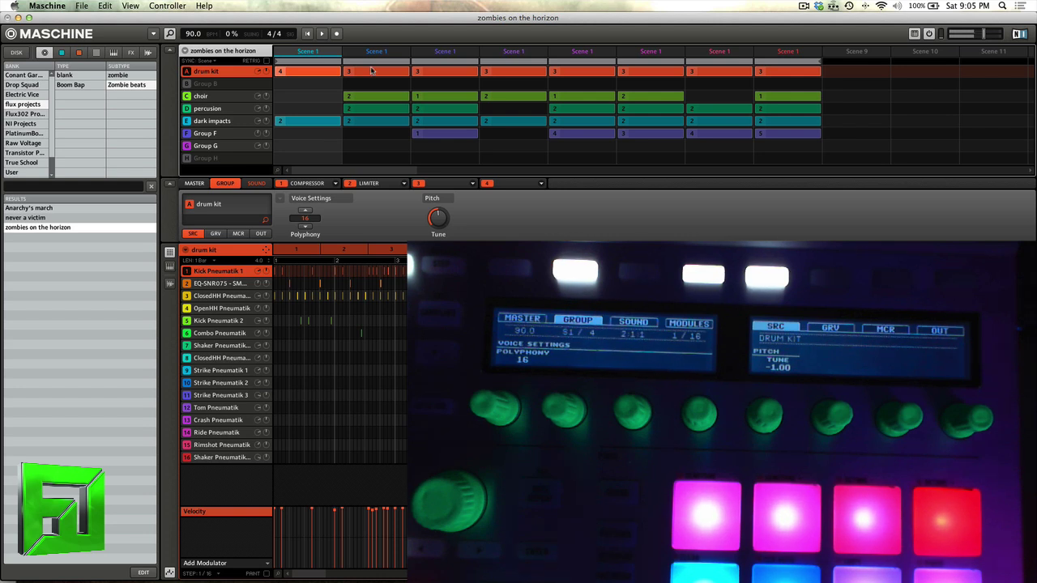
# Play the drum kit beat of 'zombies on the horizon', then stop playback.
pyautogui.press('space')
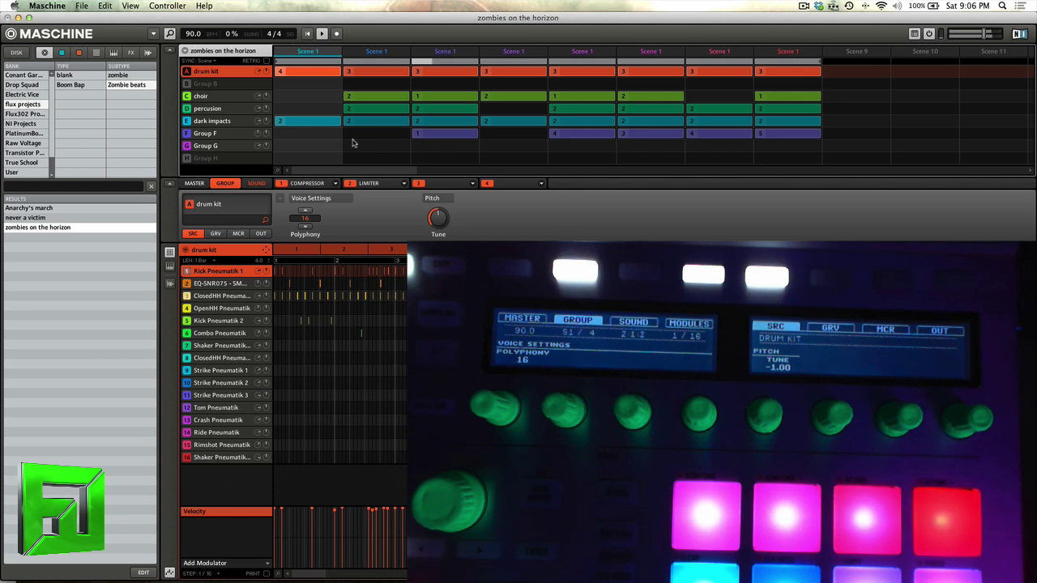
pyautogui.press('space')
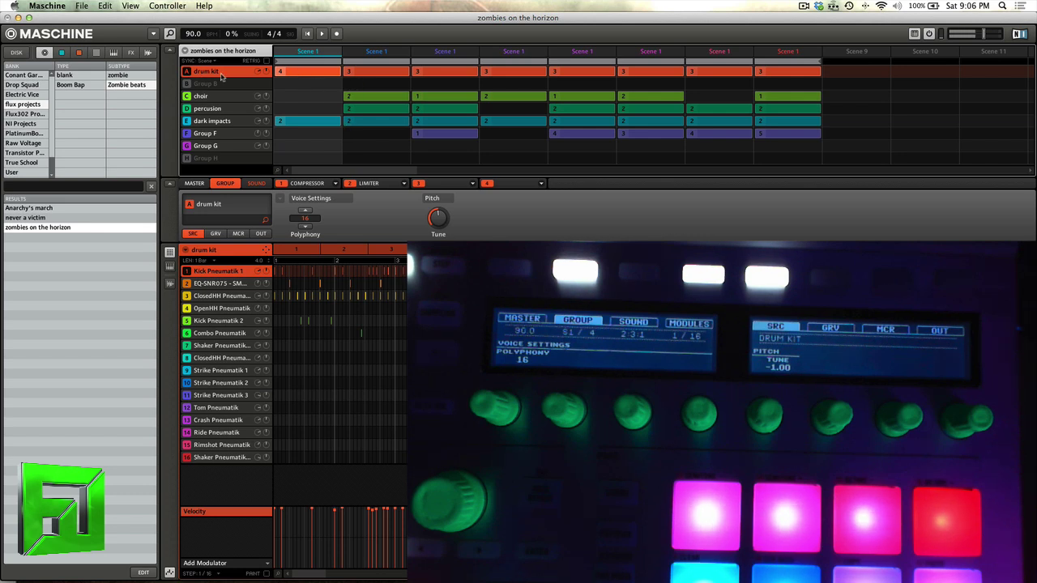
# Load Grain Stretch into the drum kit's FX slot 3 with Stretch at 100% and Link on.
pyautogui.click(471, 185)
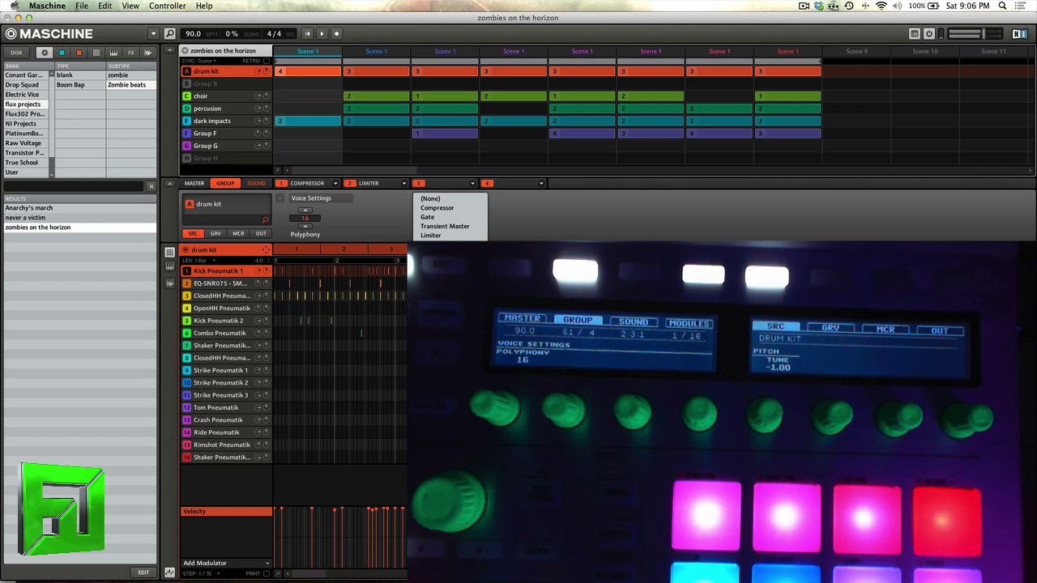
pyautogui.click(388, 209)
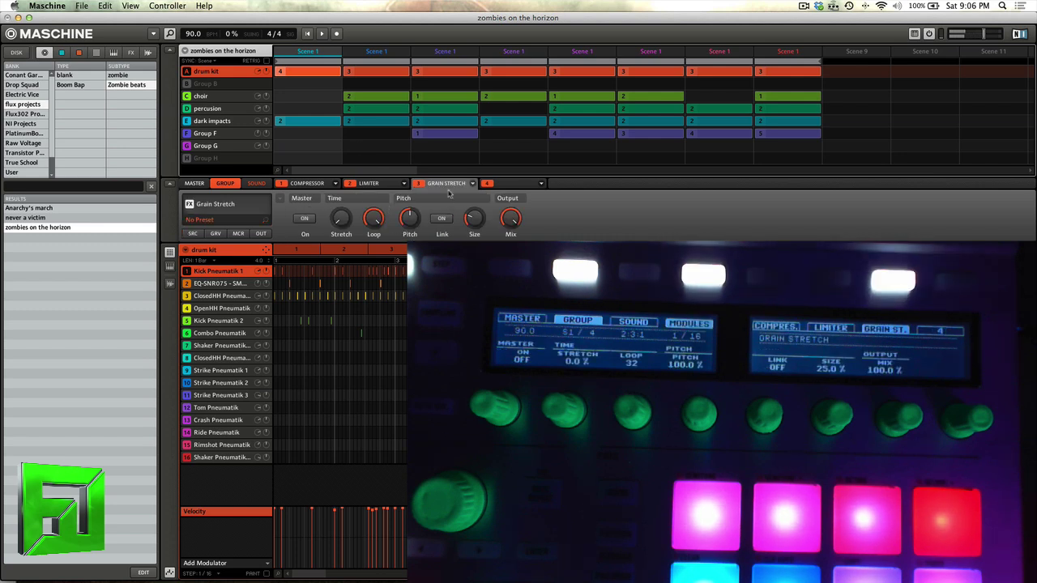
pyautogui.moveTo(345, 219)
pyautogui.moveTo(341, 218); pyautogui.dragTo(366, 314)
pyautogui.moveTo(414, 223)
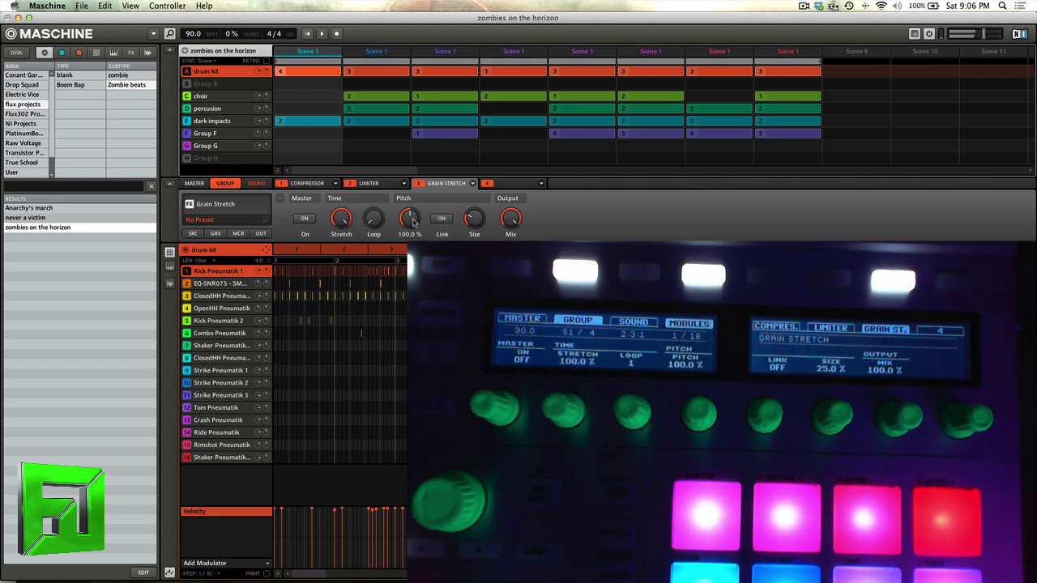
pyautogui.moveTo(469, 226)
pyautogui.click(440, 219)
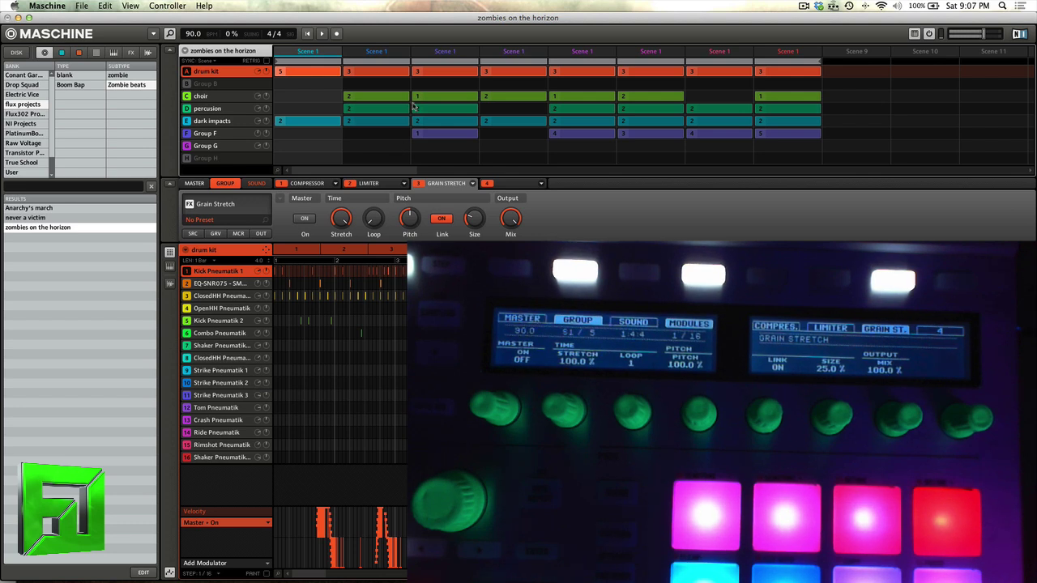
# Play the drum kit pattern to hear the Grain Stretch on/off automation.
pyautogui.press('space')
# Start playback and set the Grain Stretch grain Size to 35%.
pyautogui.moveTo(476, 224)
pyautogui.press('space')
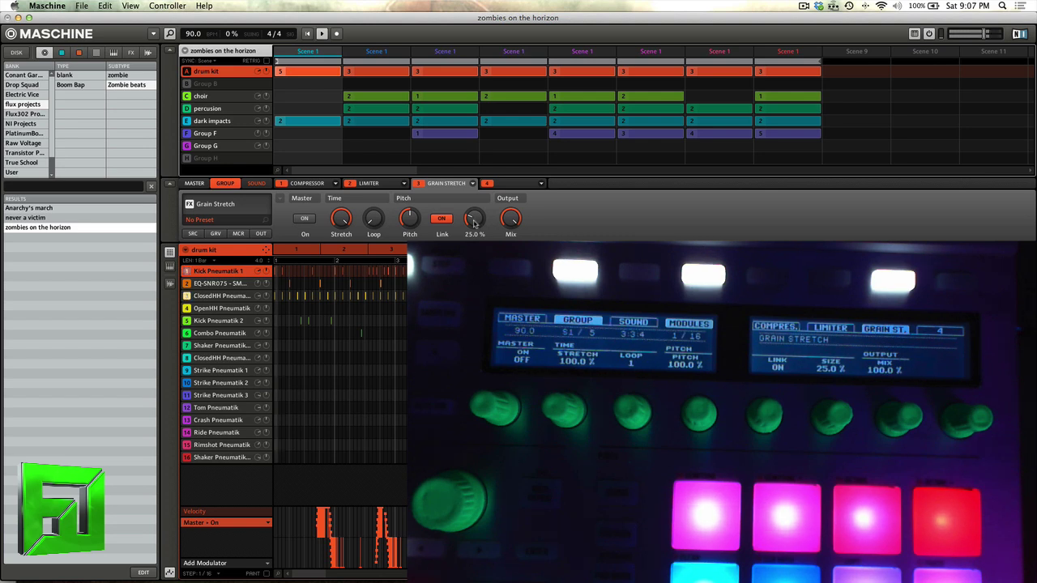
pyautogui.moveTo(474, 224); pyautogui.dragTo(475, 217)
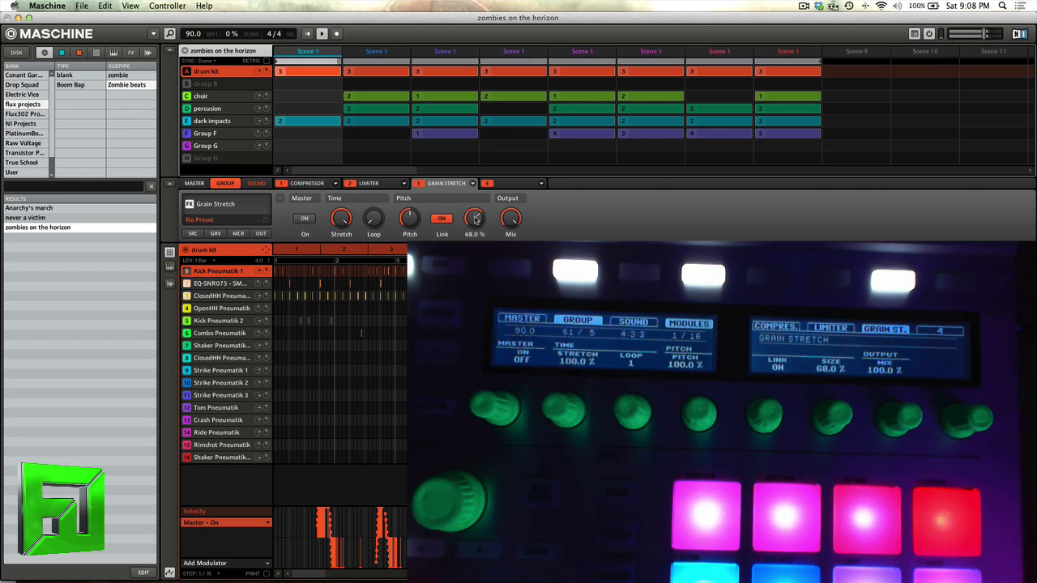
pyautogui.moveTo(475, 217); pyautogui.dragTo(474, 235)
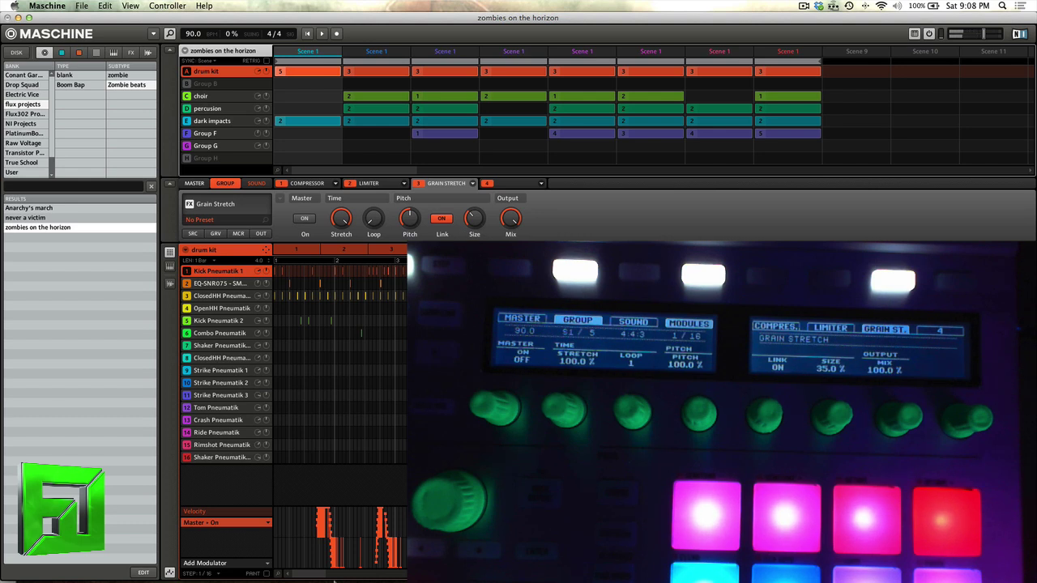
# Dismiss a stray menu in the pattern area, then play back the Time–Stretch modulation.
pyautogui.moveTo(334, 580)
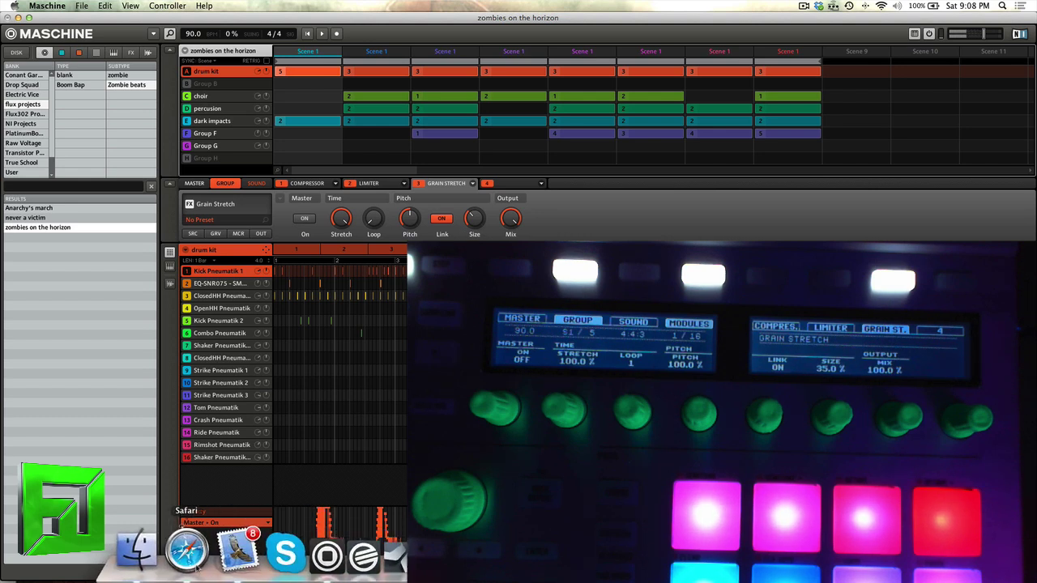
pyautogui.rightClick(186, 555)
pyautogui.click(203, 505)
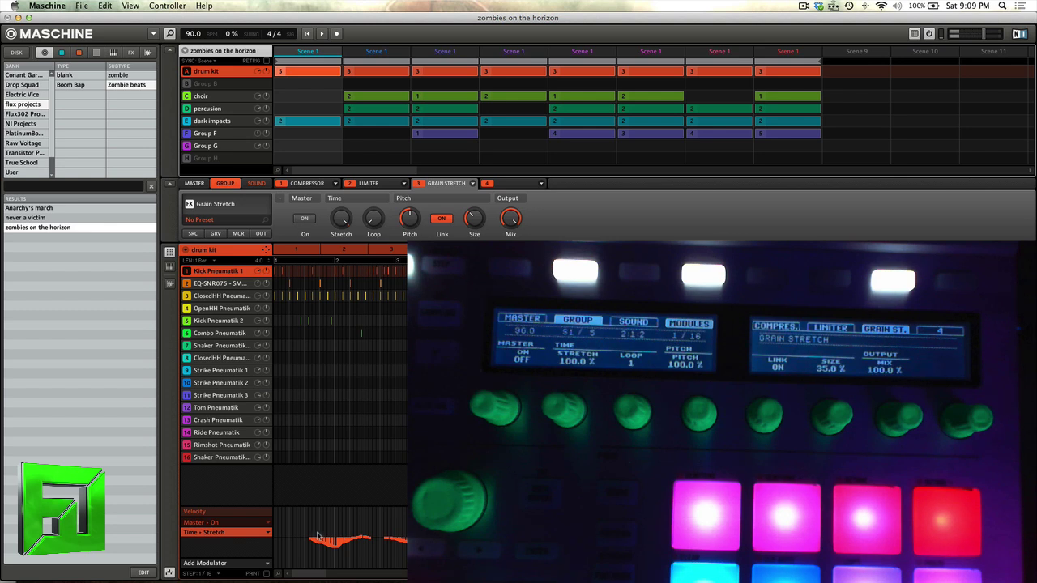
pyautogui.press('space')
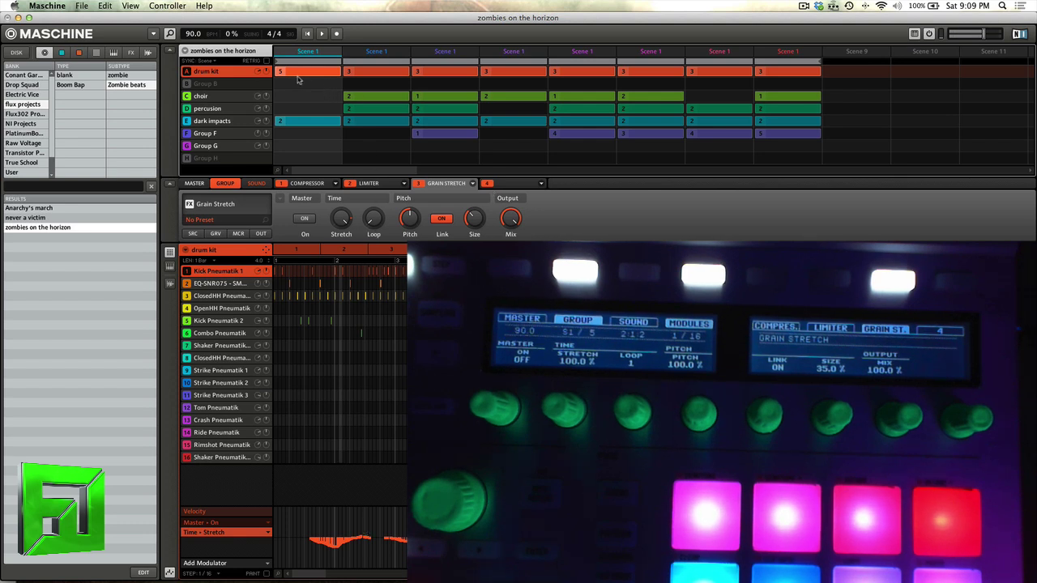
# Leave the Grain Stretch slot unchanged and switch to the empty Group B.
pyautogui.click(471, 184)
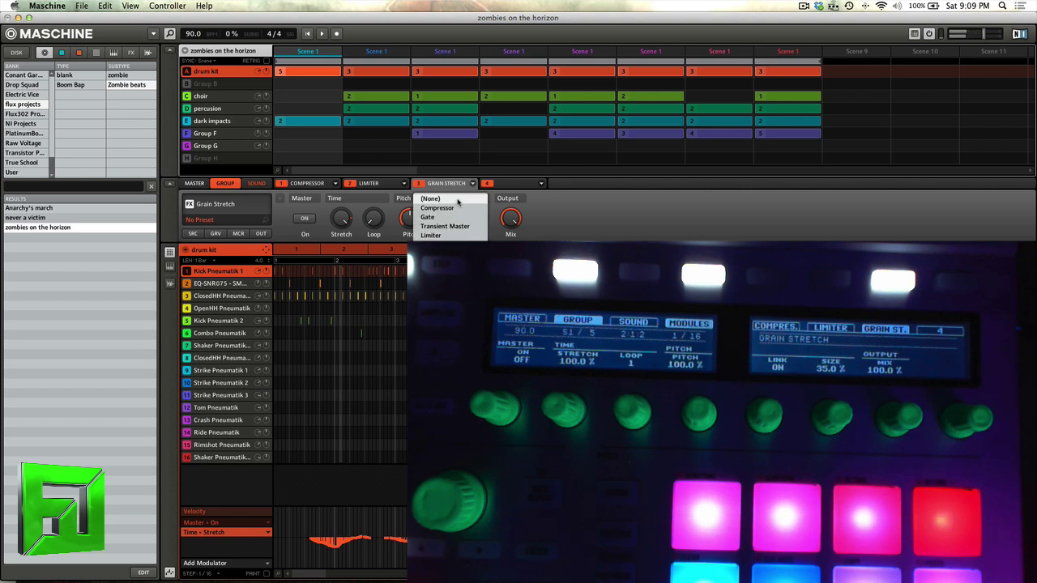
pyautogui.click(419, 185)
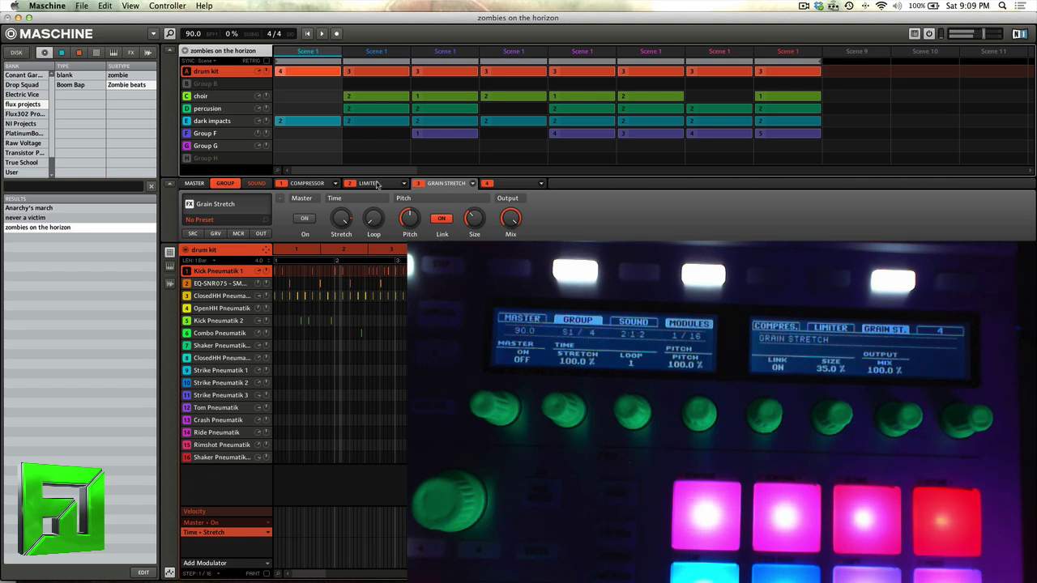
pyautogui.click(205, 84)
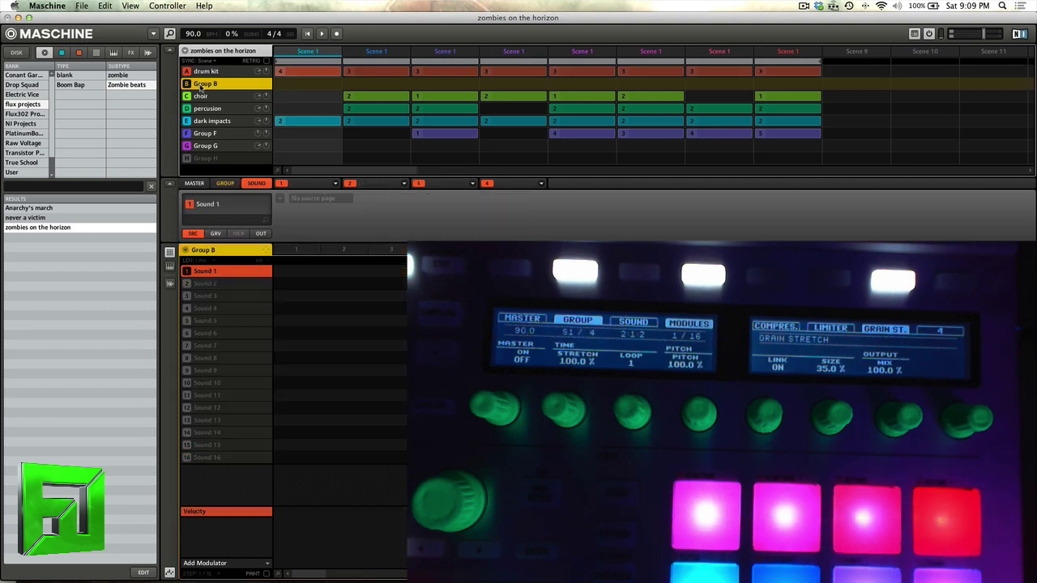
pyautogui.click(334, 183)
pyautogui.moveTo(311, 239)
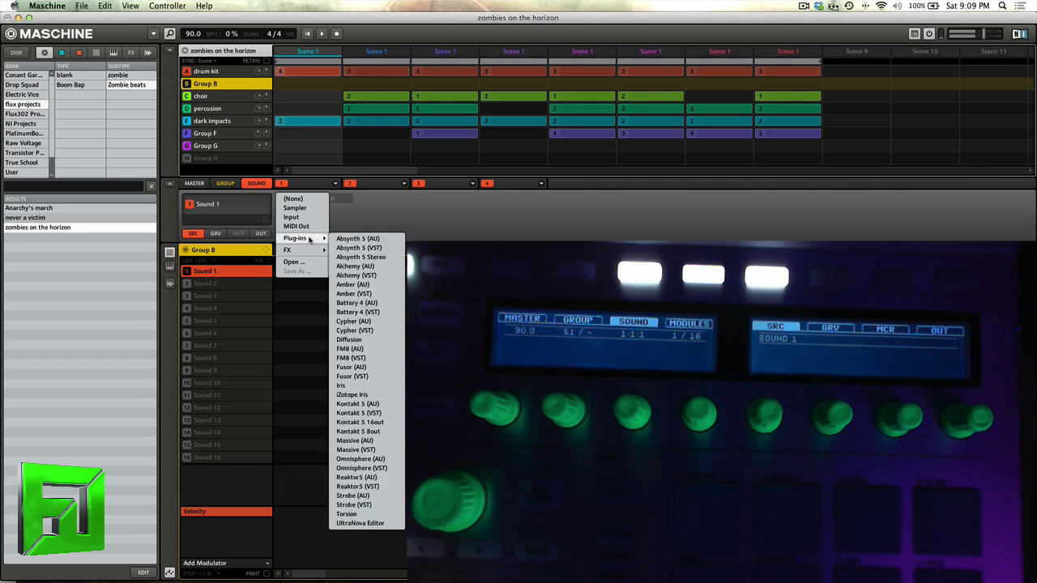
pyautogui.click(401, 225)
# Load The Finger's Combination preset Muddy Matt into Group B's first sound.
pyautogui.click(132, 52)
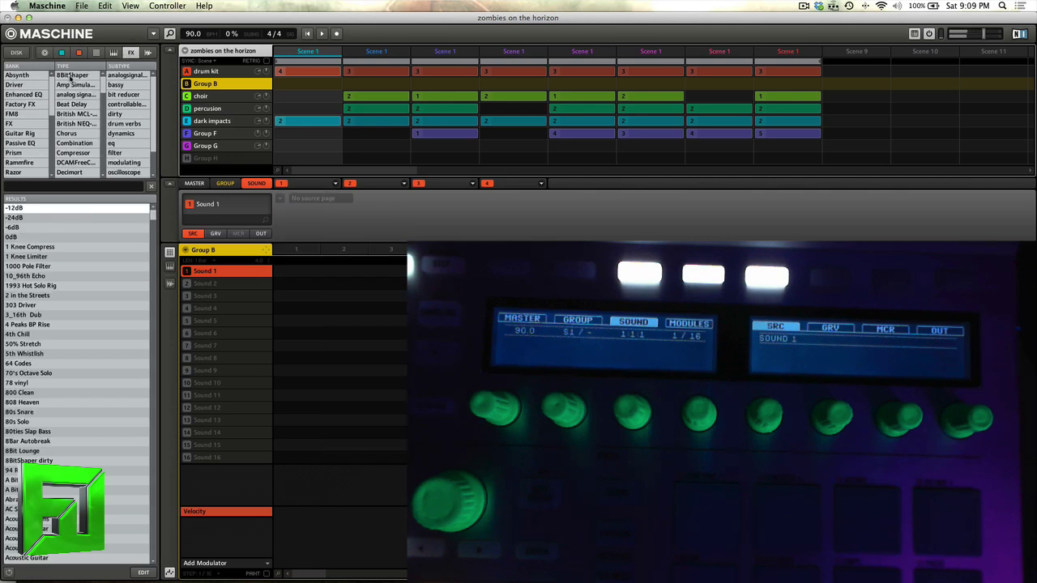
pyautogui.scroll(-5, 20, 136)
pyautogui.click(22, 106)
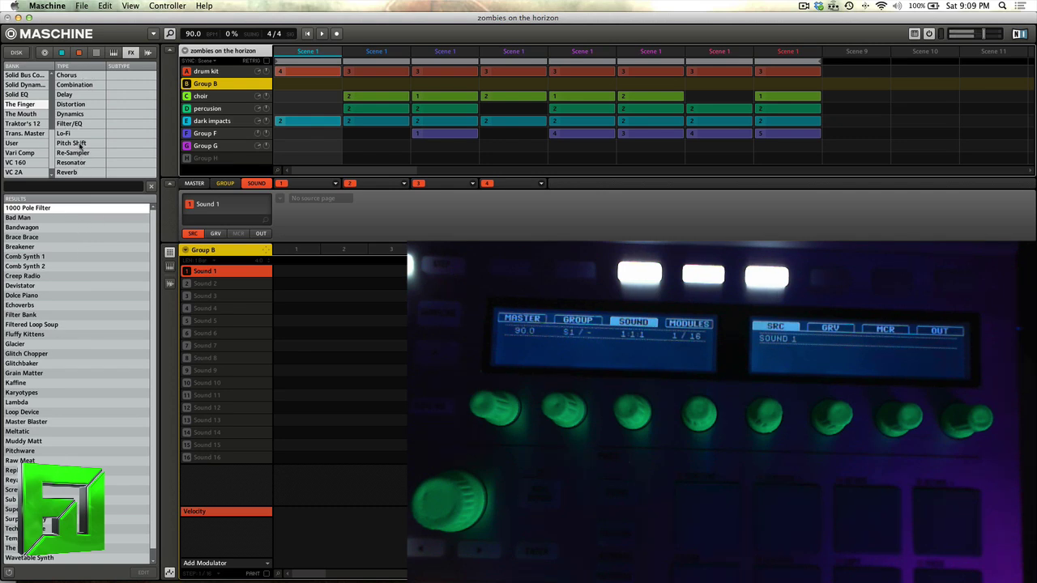
pyautogui.click(71, 85)
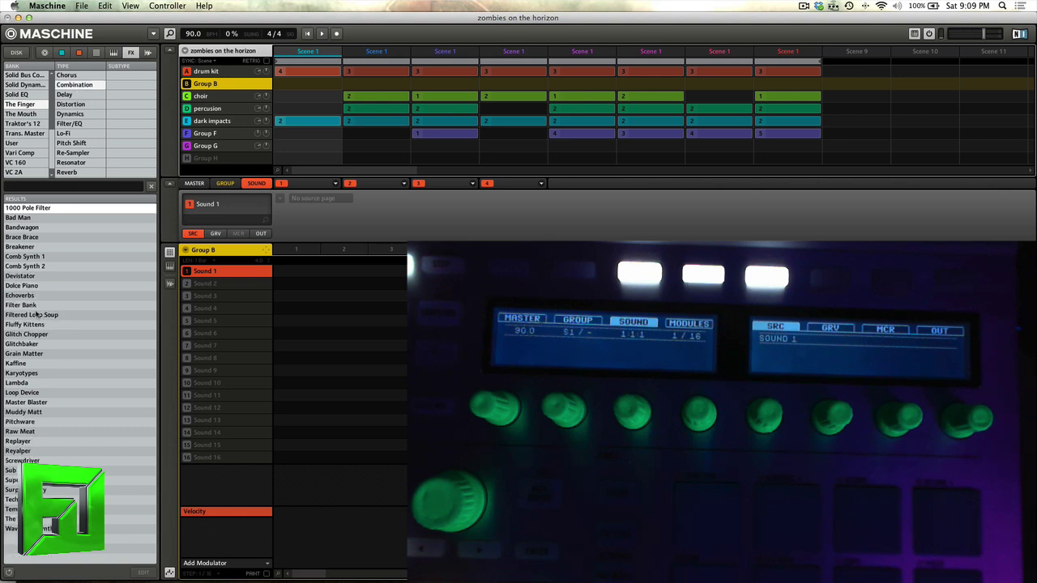
pyautogui.doubleClick(30, 413)
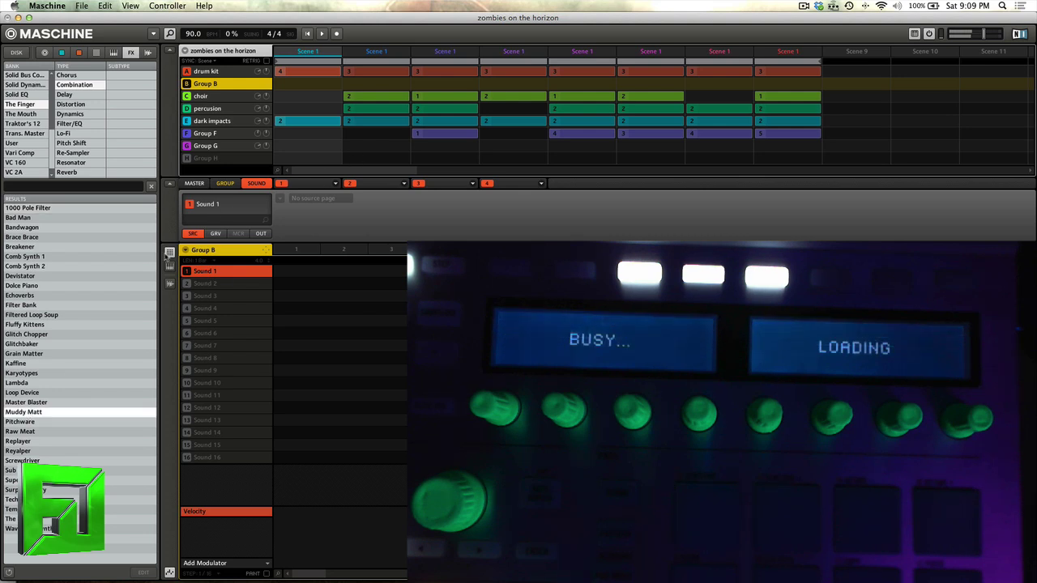
# On the drum kit group's OUT page, set Aux 1 Output to B: Muddy Matt.
pyautogui.click(232, 72)
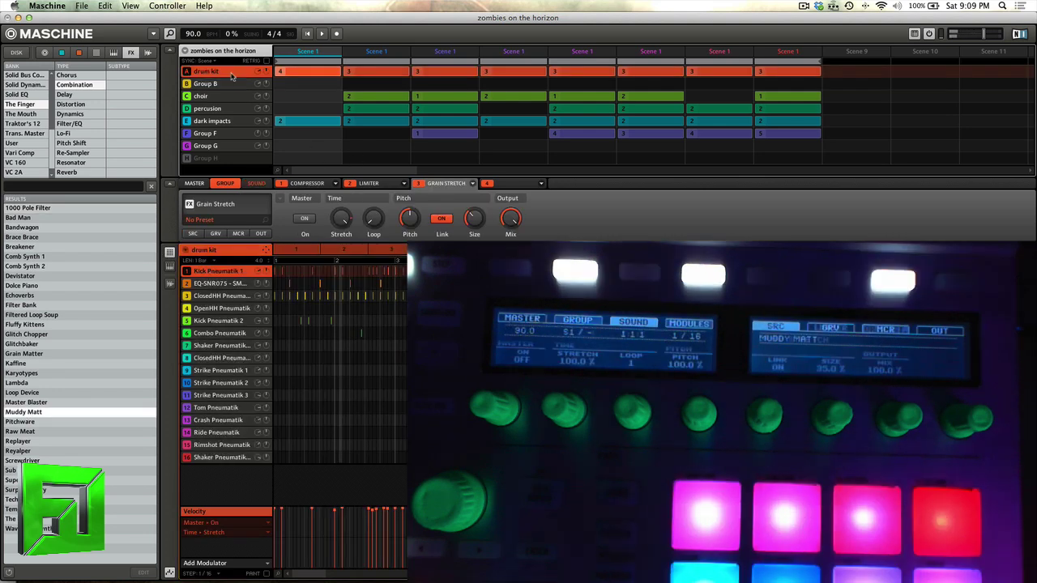
pyautogui.click(261, 235)
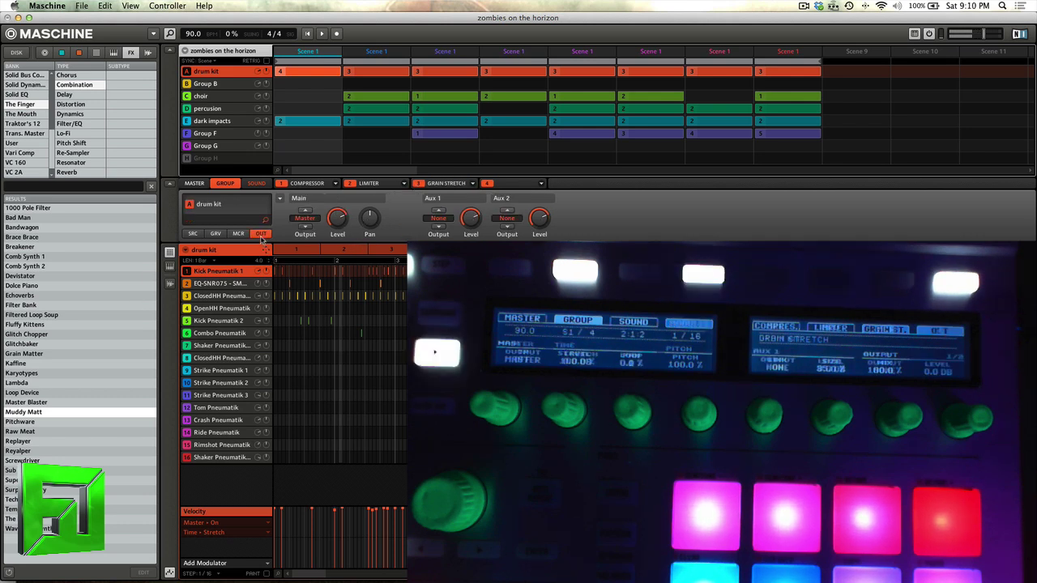
pyautogui.click(440, 220)
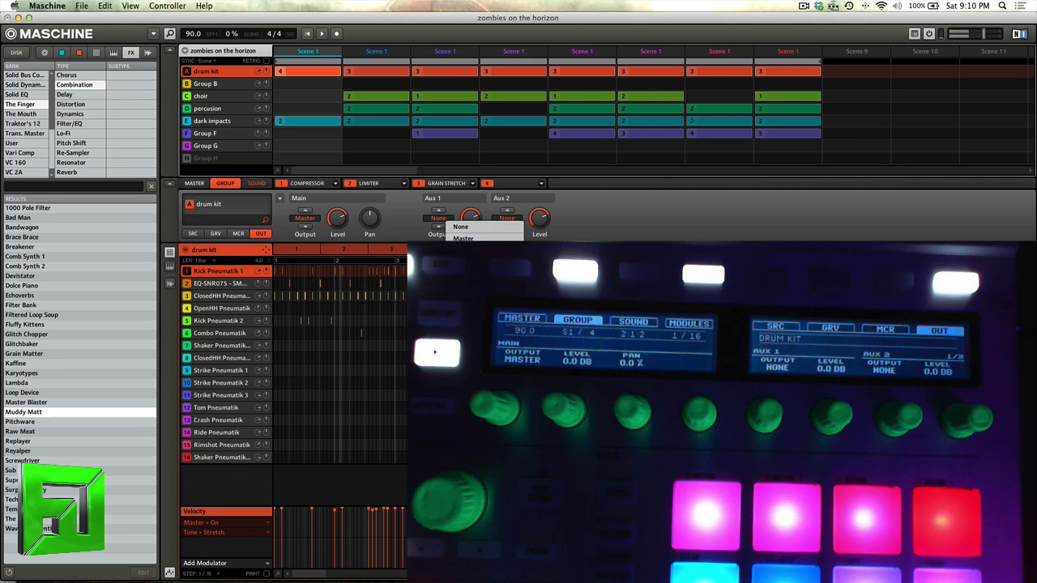
pyautogui.click(466, 251)
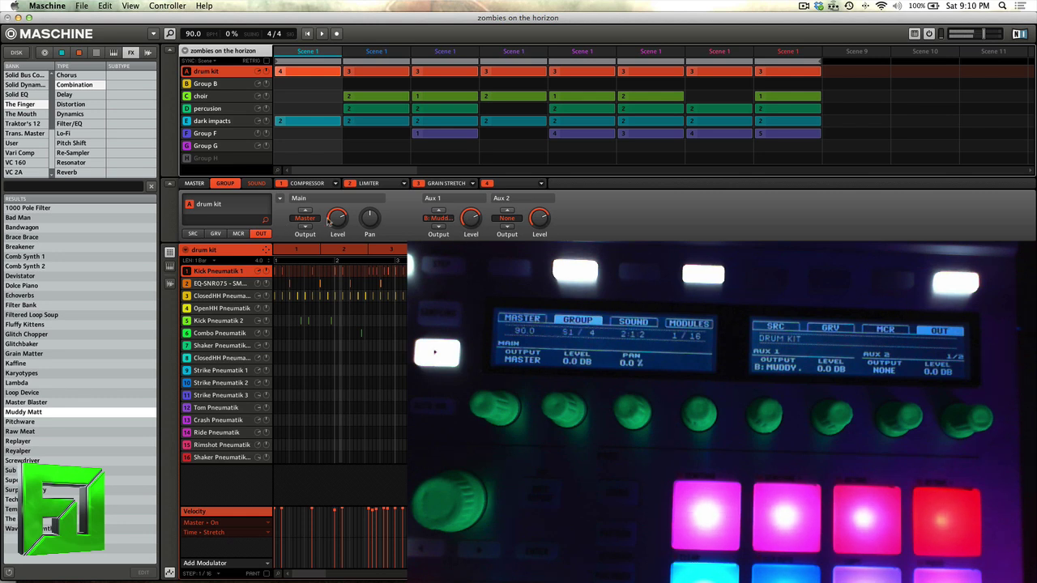
pyautogui.moveTo(341, 224)
# Create a new Group B pattern in Scene 1 and drag its length marker longer.
pyautogui.click(231, 84)
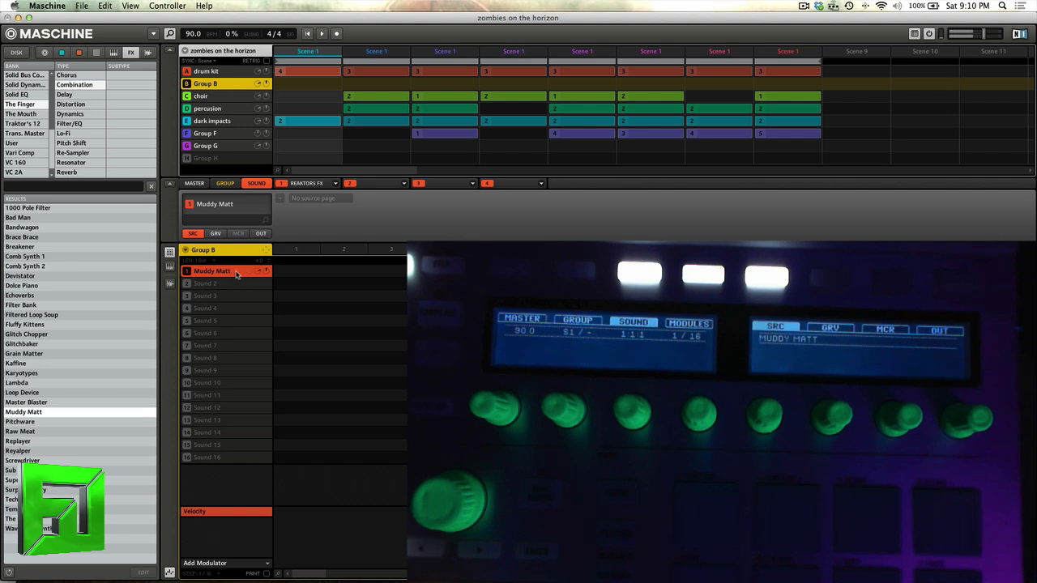
pyautogui.click(313, 278)
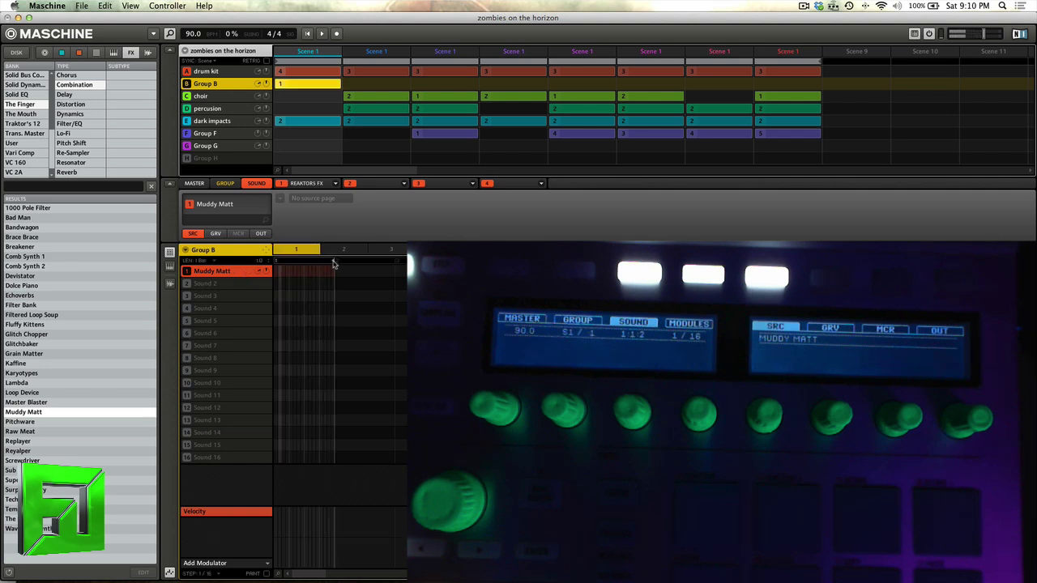
pyautogui.moveTo(333, 264); pyautogui.dragTo(397, 262)
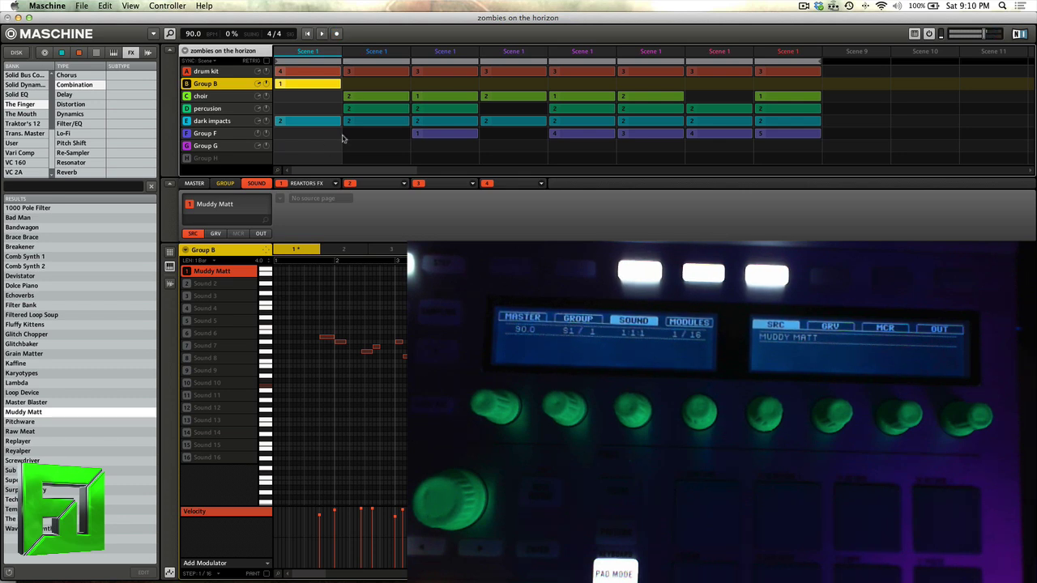
# Loop and play Scene 1, setting drum kit Main Level 0.9 dB and Aux 1 -7.6 dB.
pyautogui.click(309, 61)
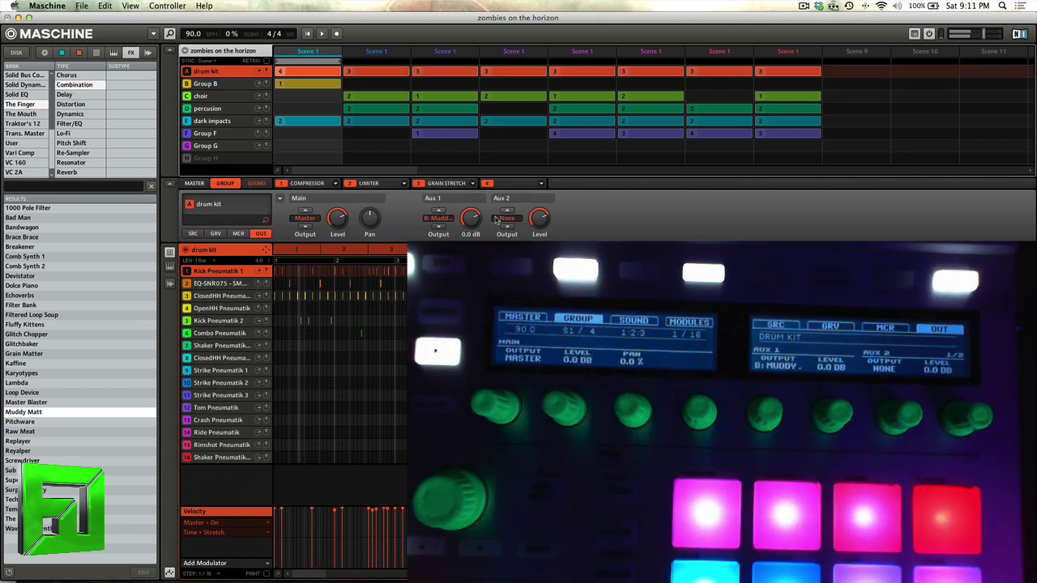
pyautogui.press('space')
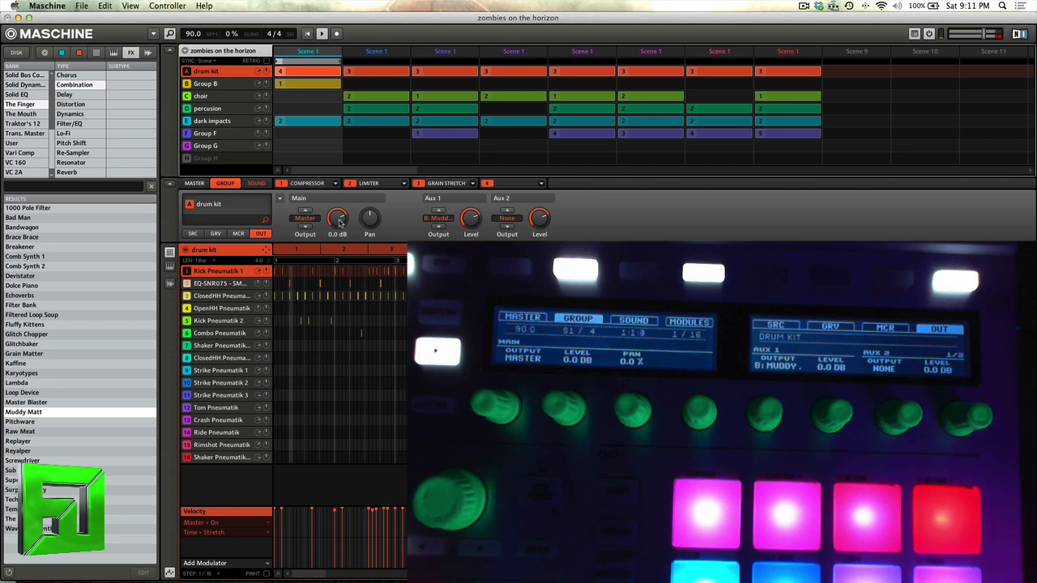
pyautogui.moveTo(338, 221); pyautogui.dragTo(339, 224)
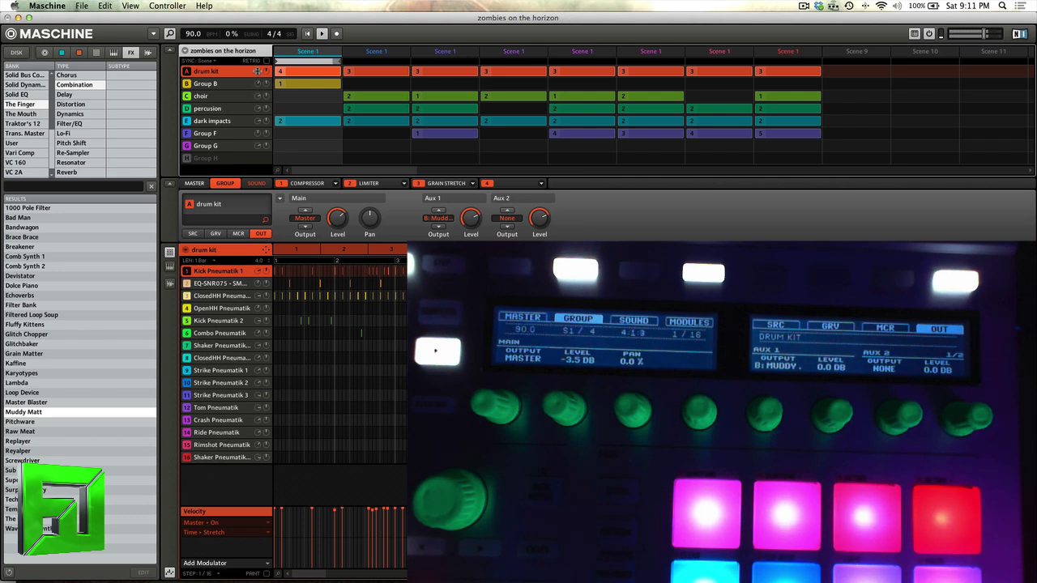
pyautogui.moveTo(342, 209); pyautogui.dragTo(337, 215)
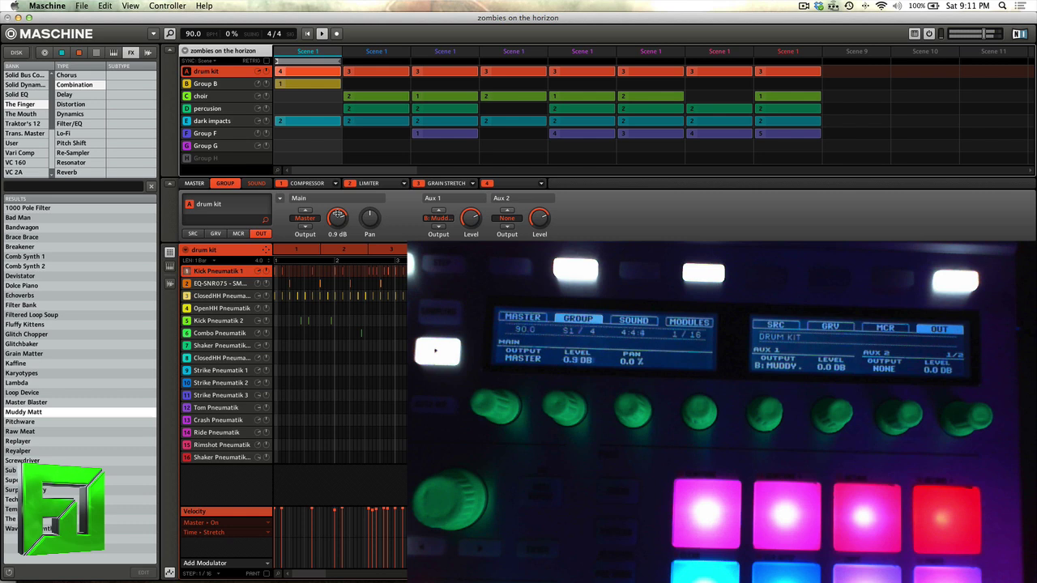
pyautogui.moveTo(474, 221)
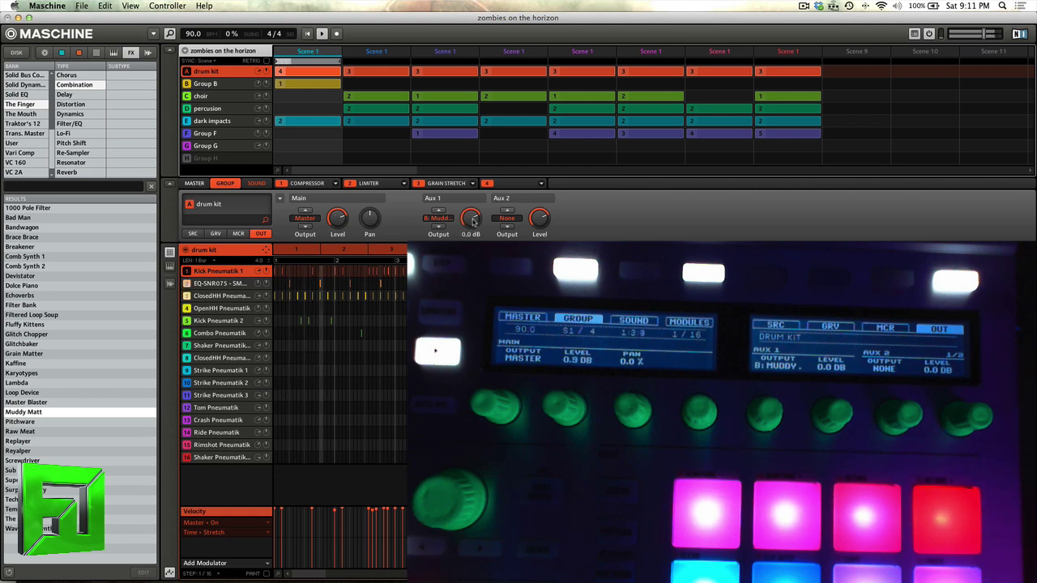
pyautogui.moveTo(474, 221); pyautogui.dragTo(469, 218)
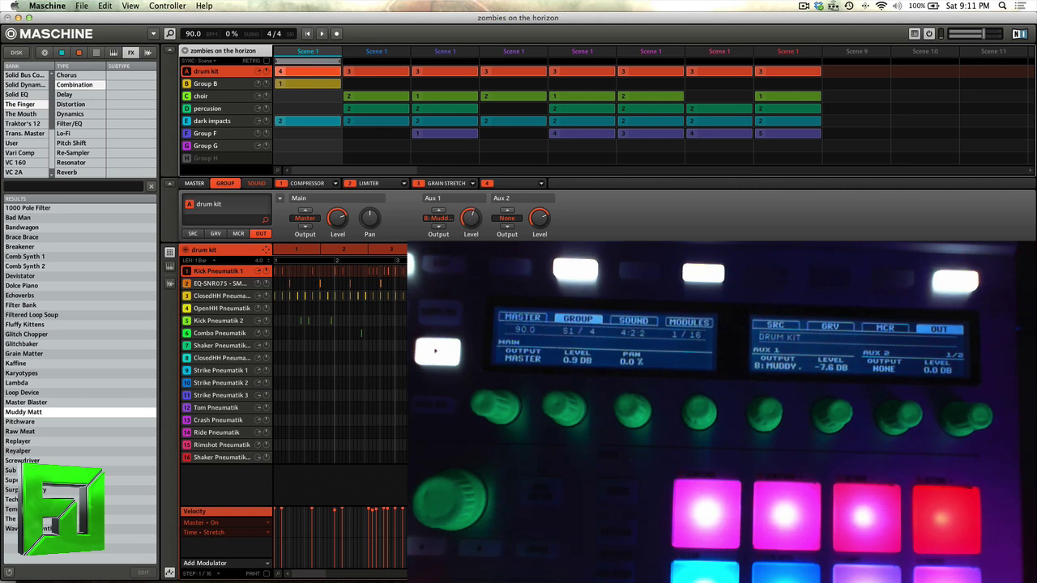
# Set drum kit Aux 1 to None, Main Output to B: Muddy Matt at 0.0 dB, then select Group B.
pyautogui.click(437, 218)
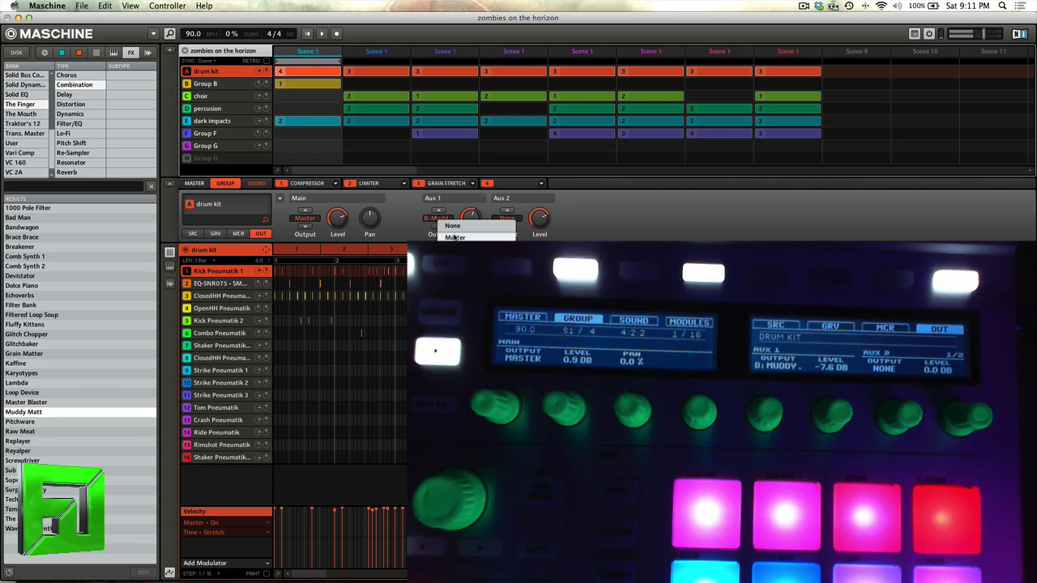
pyautogui.click(450, 227)
pyautogui.click(305, 218)
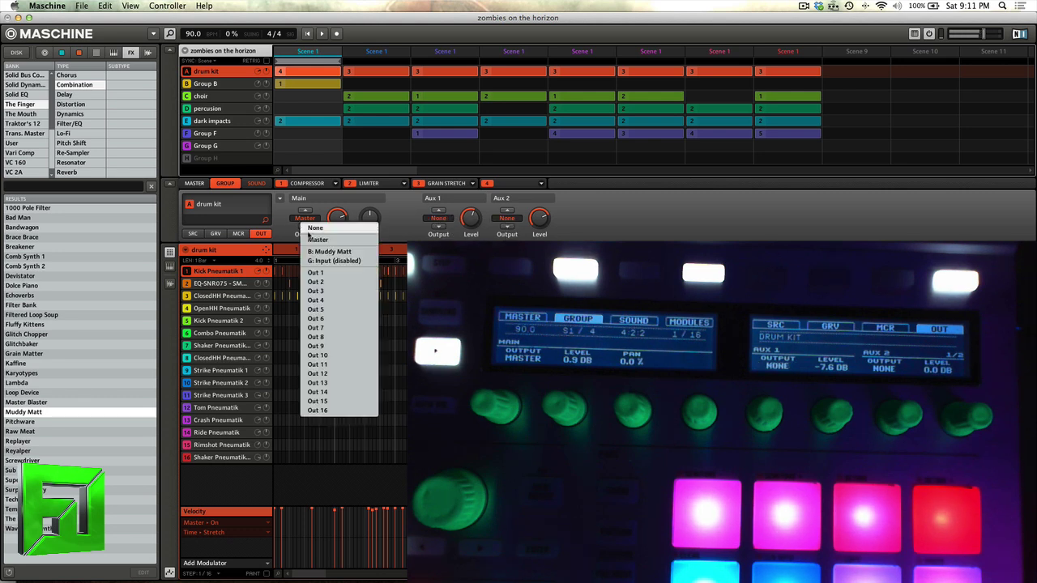
pyautogui.click(310, 254)
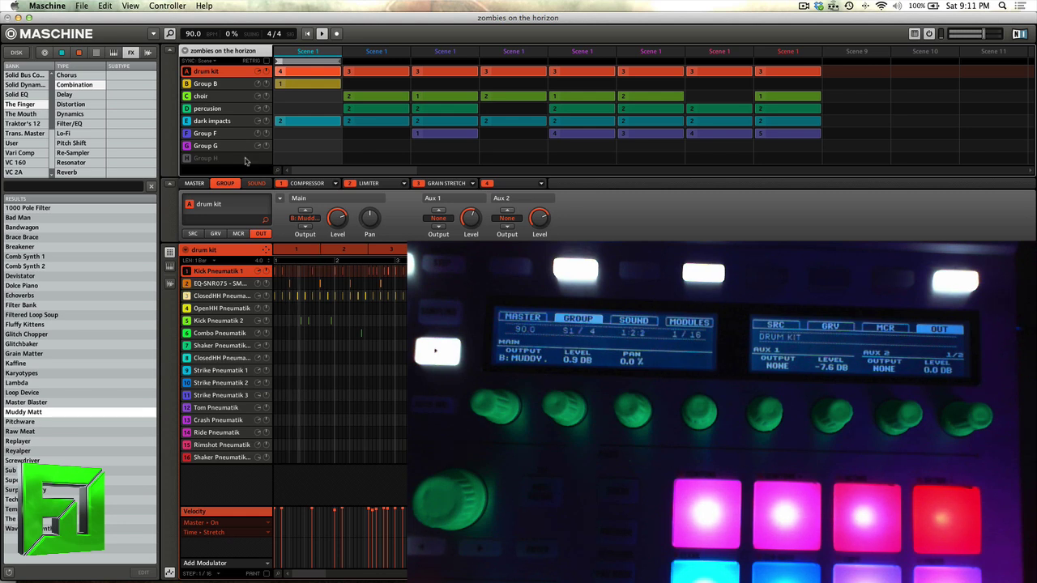
pyautogui.moveTo(338, 217); pyautogui.dragTo(337, 221)
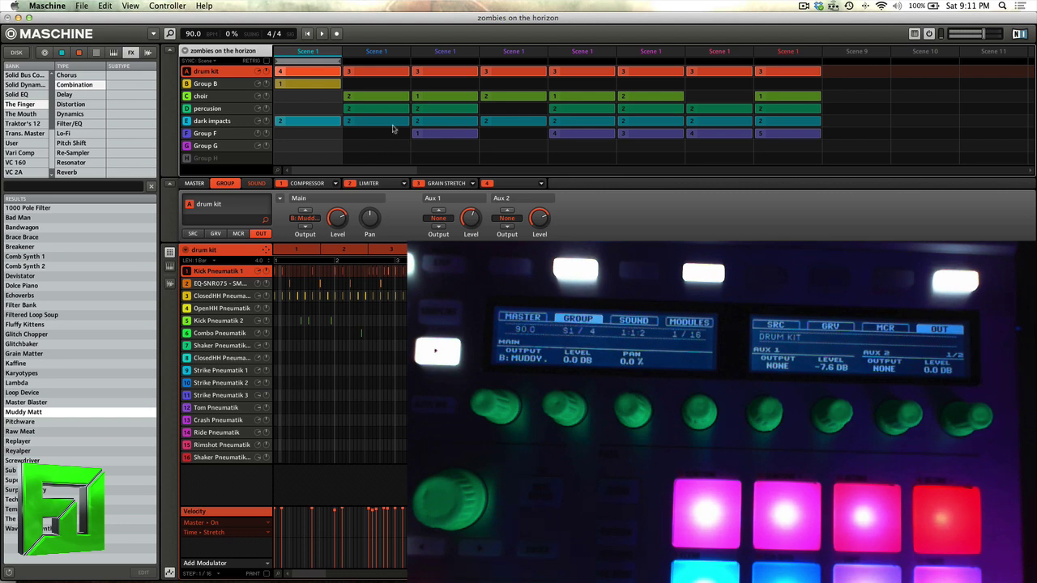
pyautogui.click(216, 86)
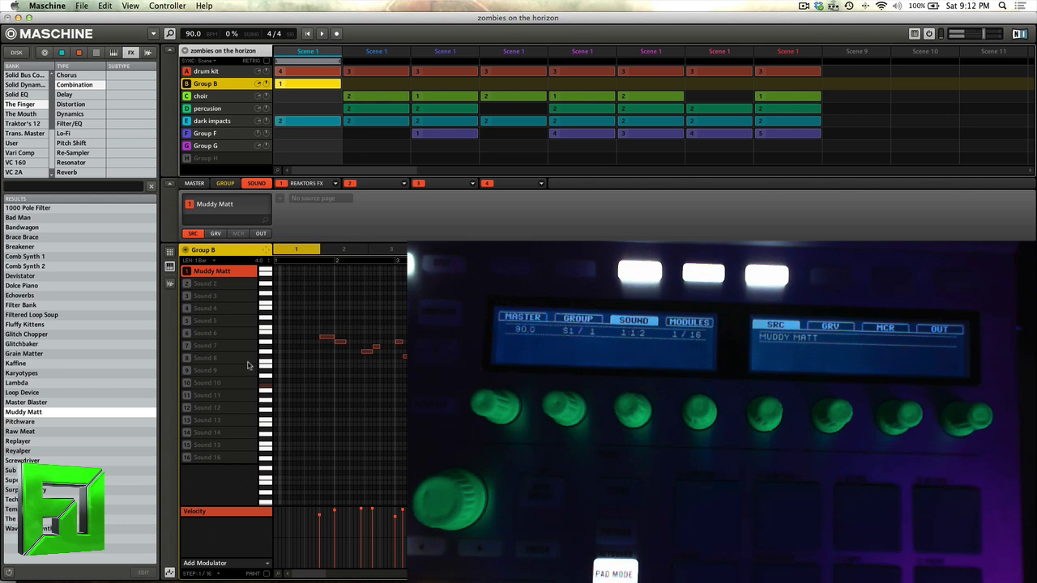
# Open and close Muddy Matt's The Finger plugin window, view Grain Stretch, then reselect Group B.
pyautogui.click(243, 205)
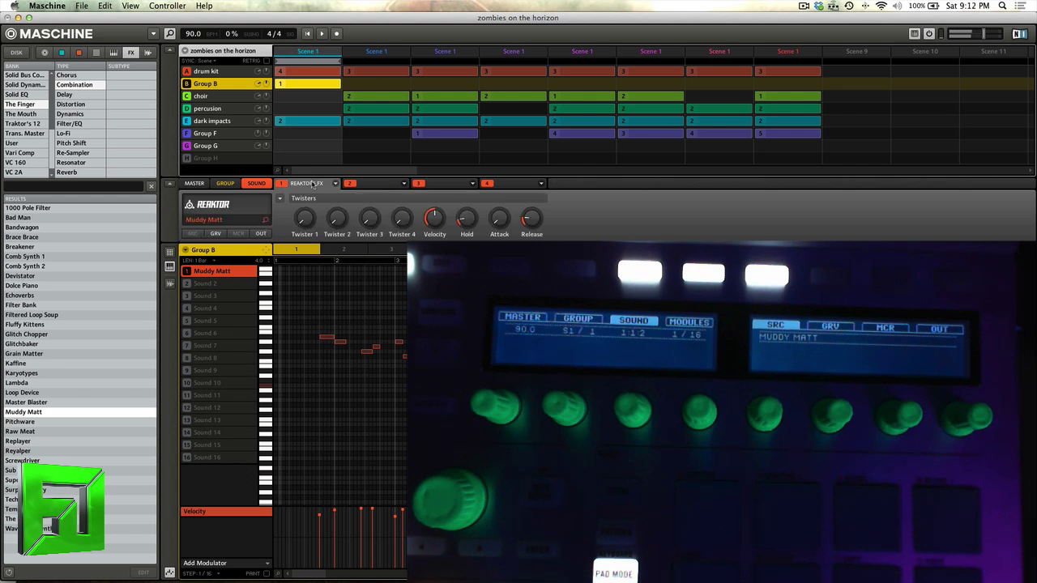
pyautogui.click(226, 209)
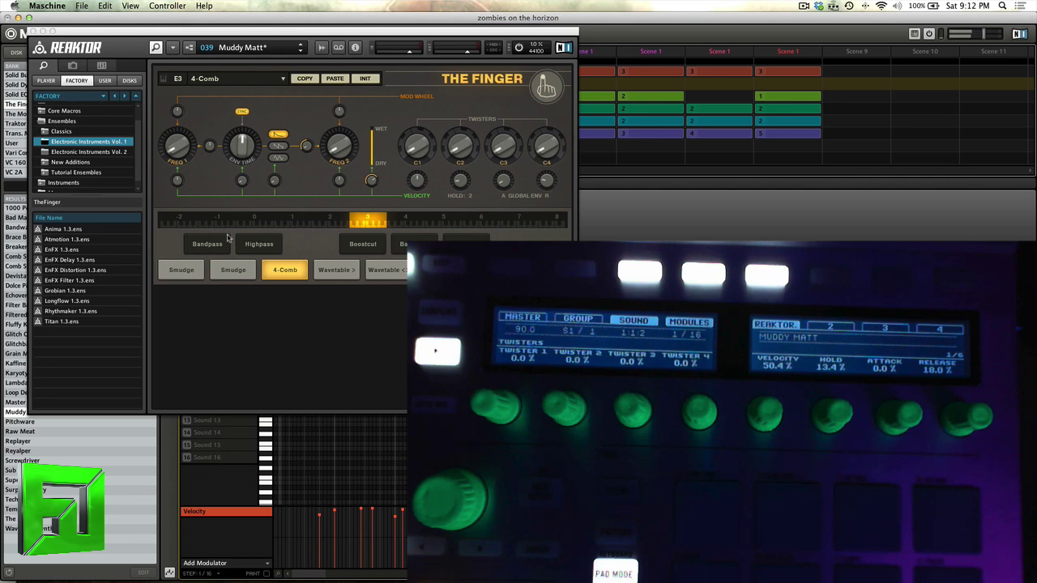
pyautogui.click(30, 31)
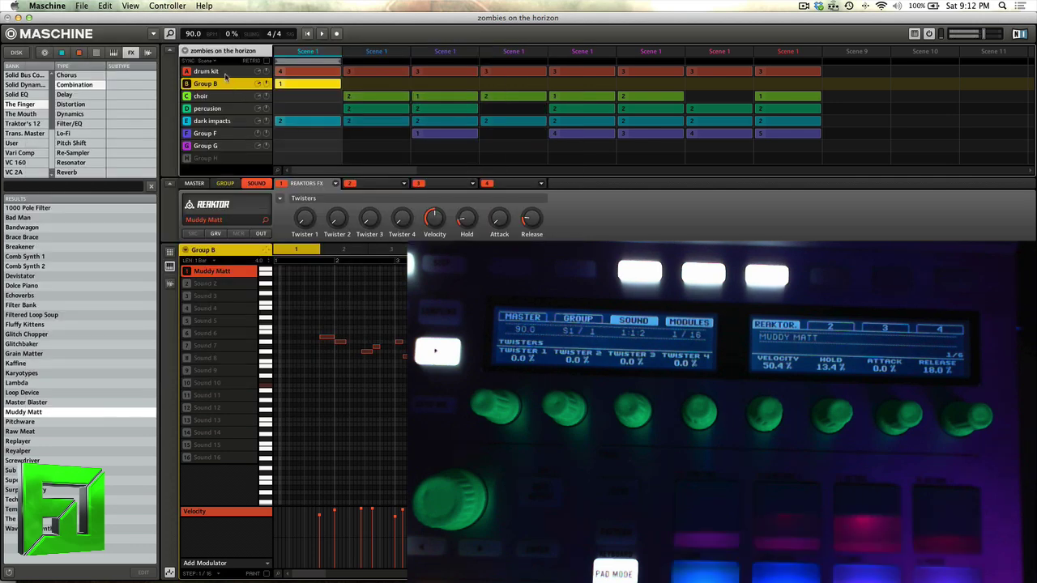
pyautogui.click(457, 185)
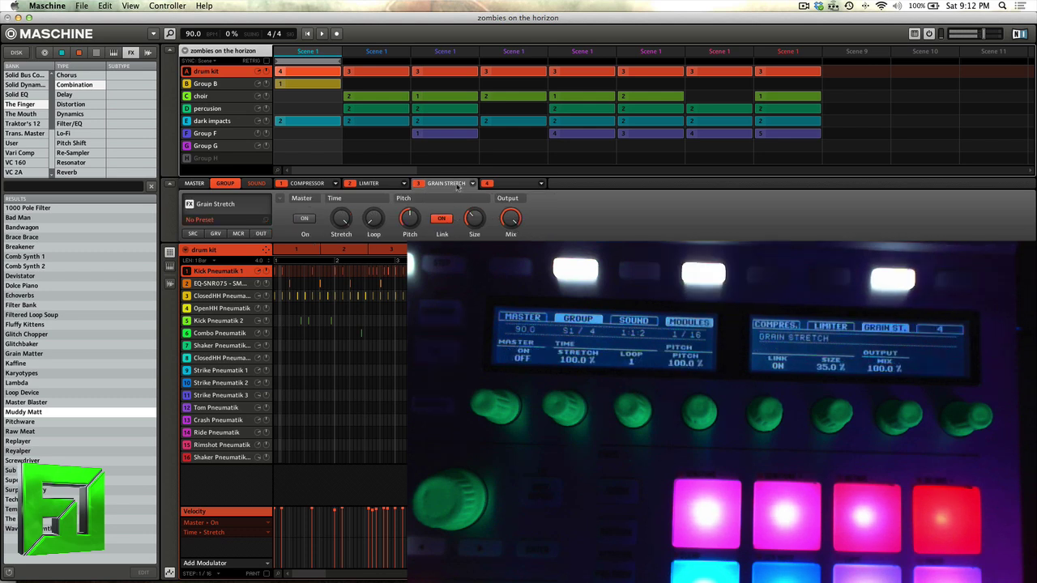
pyautogui.click(203, 84)
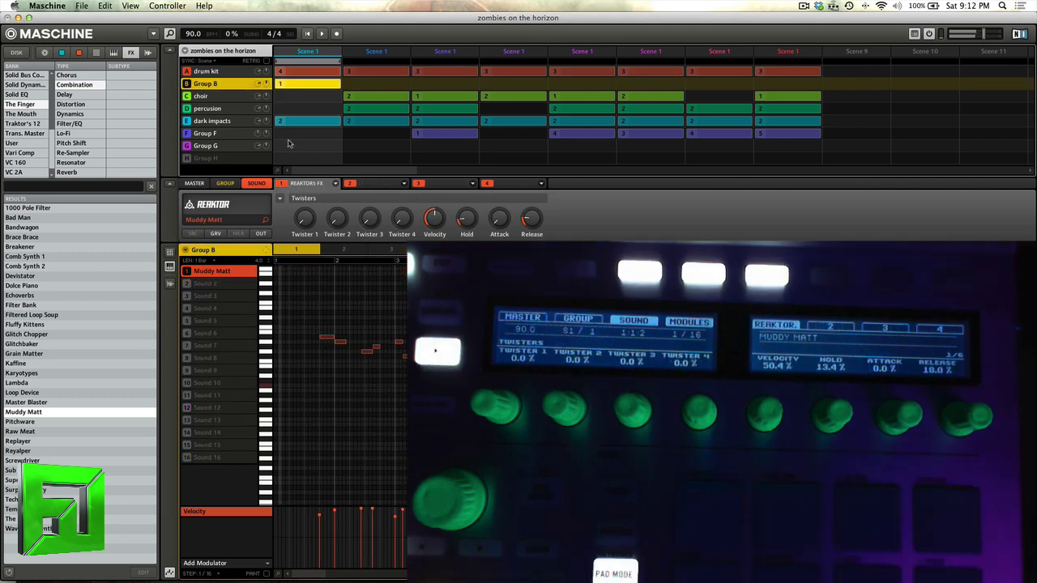
# Reset Group B to an empty group.
pyautogui.rightClick(197, 87)
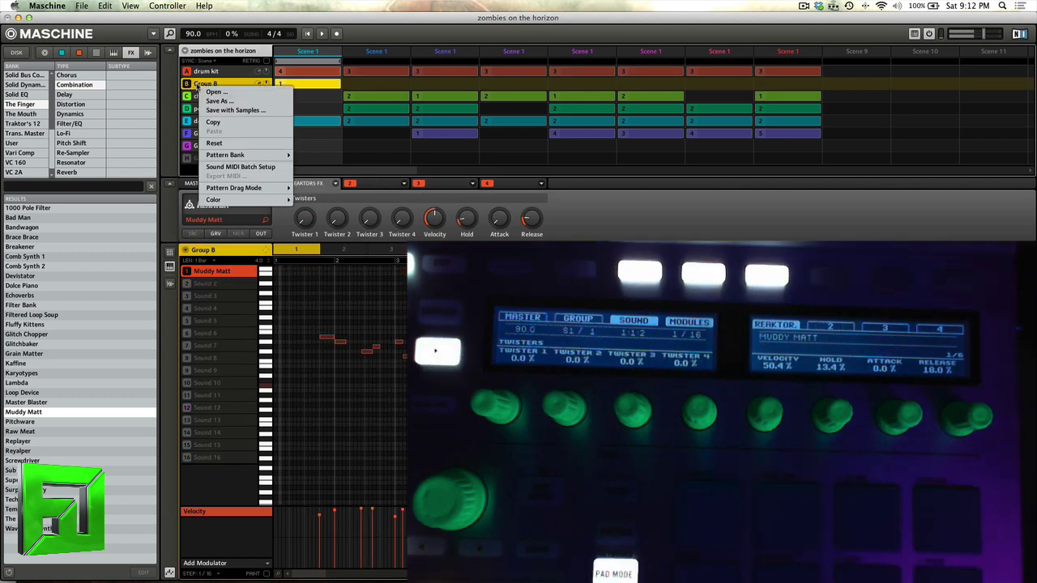
pyautogui.click(217, 146)
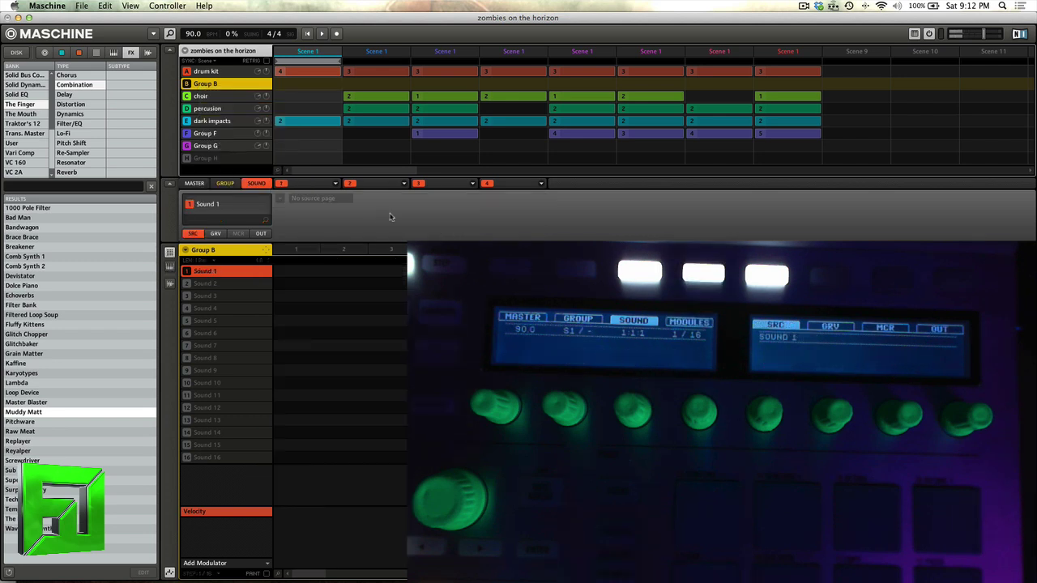
pyautogui.click(336, 184)
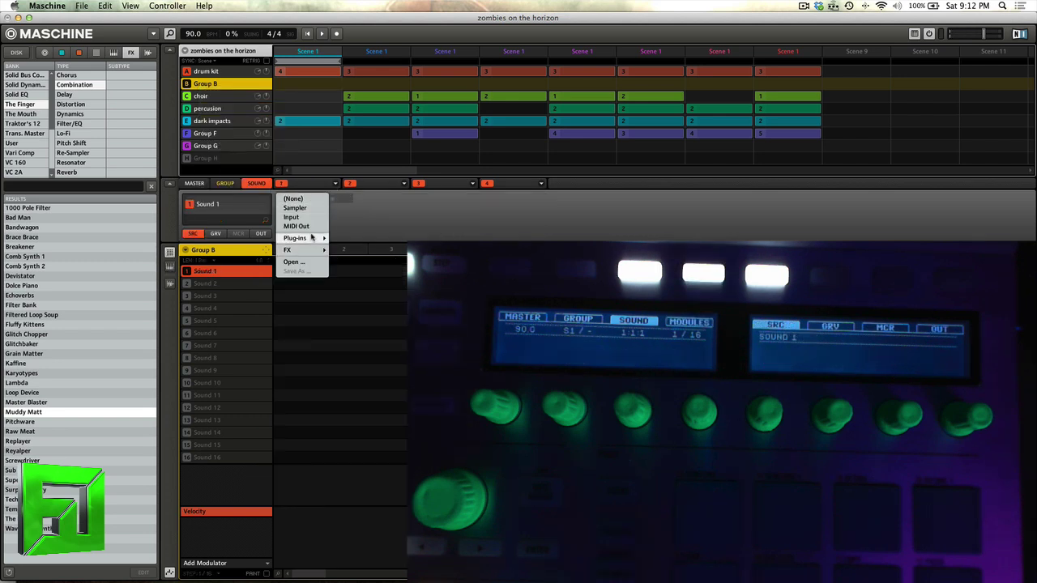
pyautogui.moveTo(312, 237)
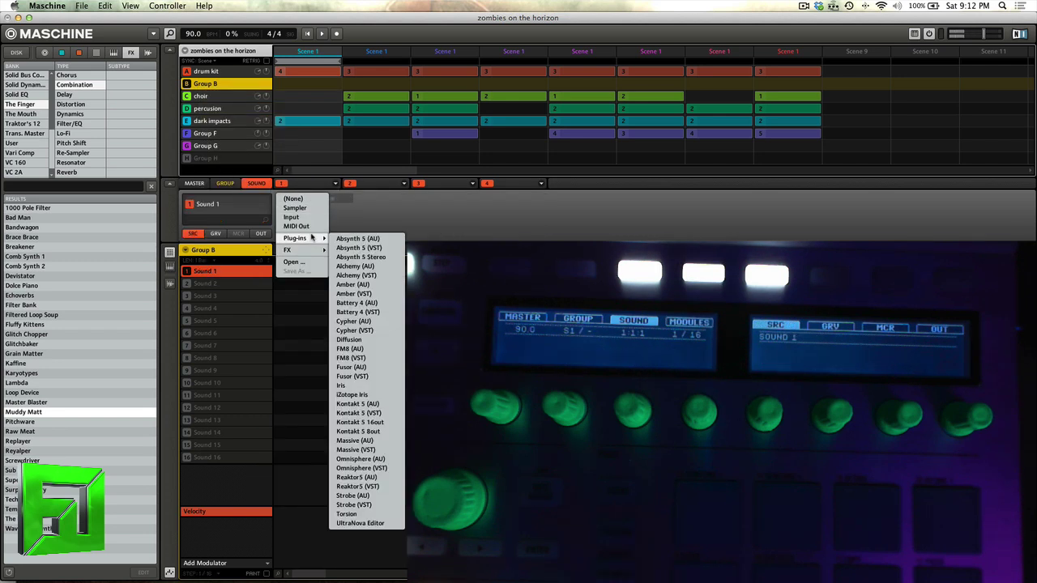
pyautogui.click(402, 212)
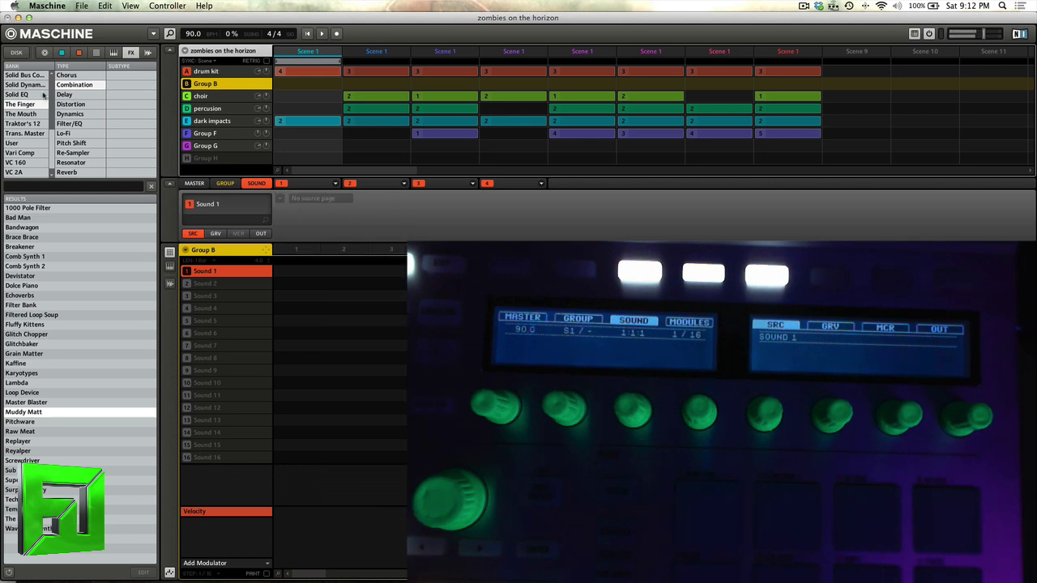
# Load the Factory FX Grain Stretch preset 'glitch drums' onto Sound 1.
pyautogui.scroll(5, 19, 114)
pyautogui.click(21, 105)
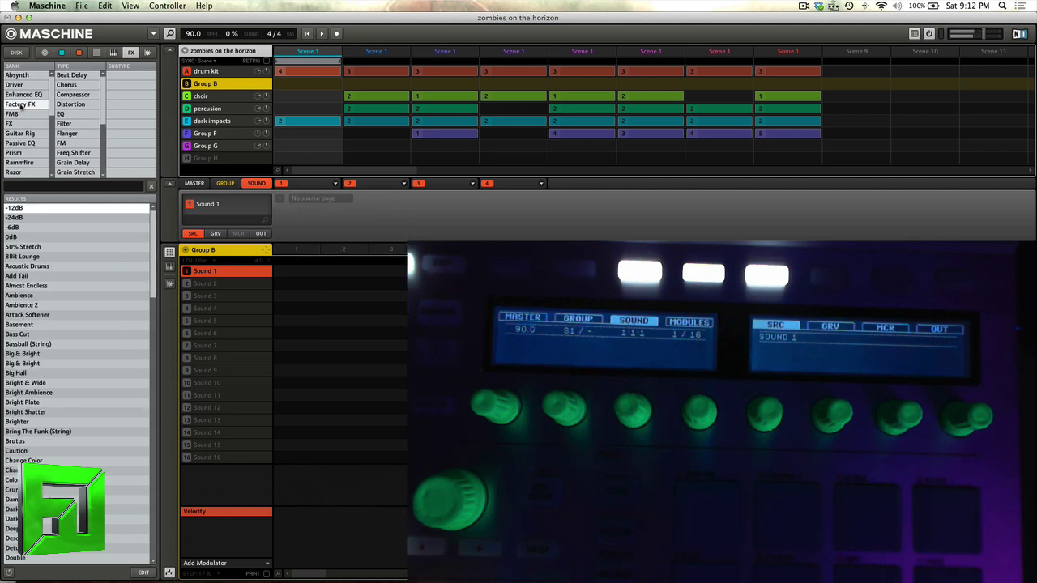
pyautogui.click(77, 172)
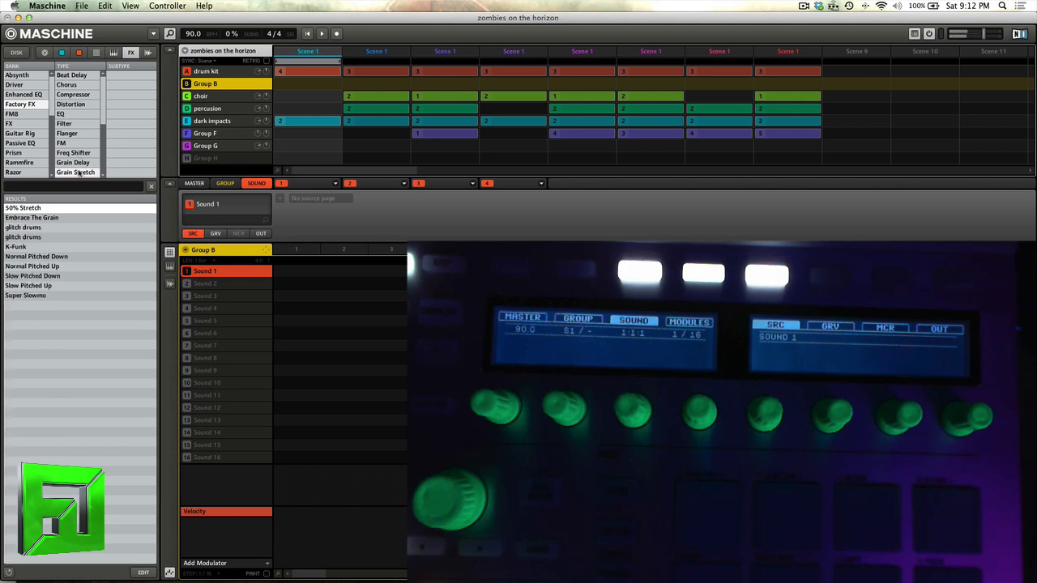
pyautogui.doubleClick(39, 227)
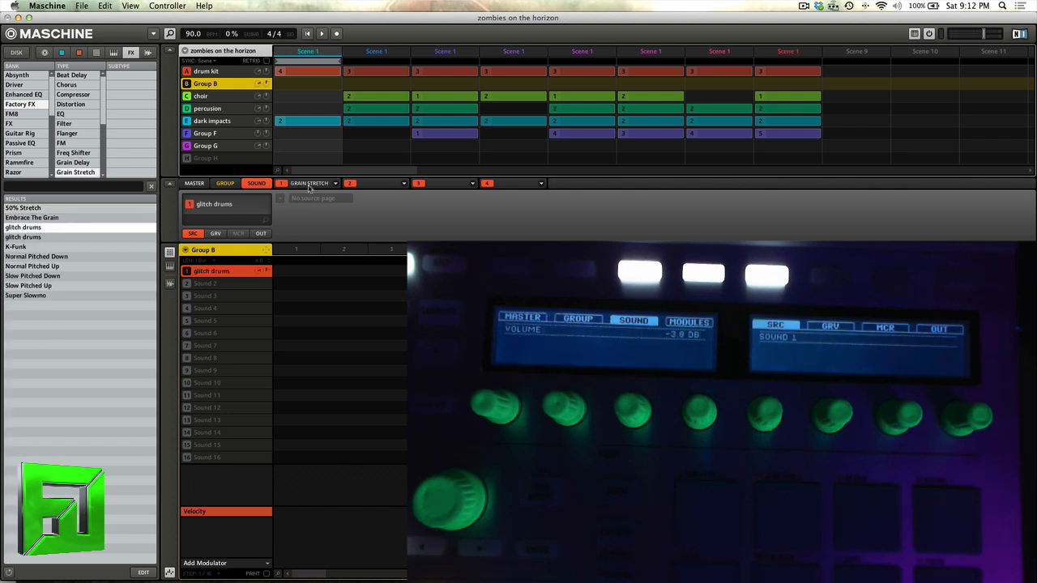
# Route the drum kit group's Main Output to Master and Aux 1 Output to B: glitch drums.
pyautogui.click(307, 185)
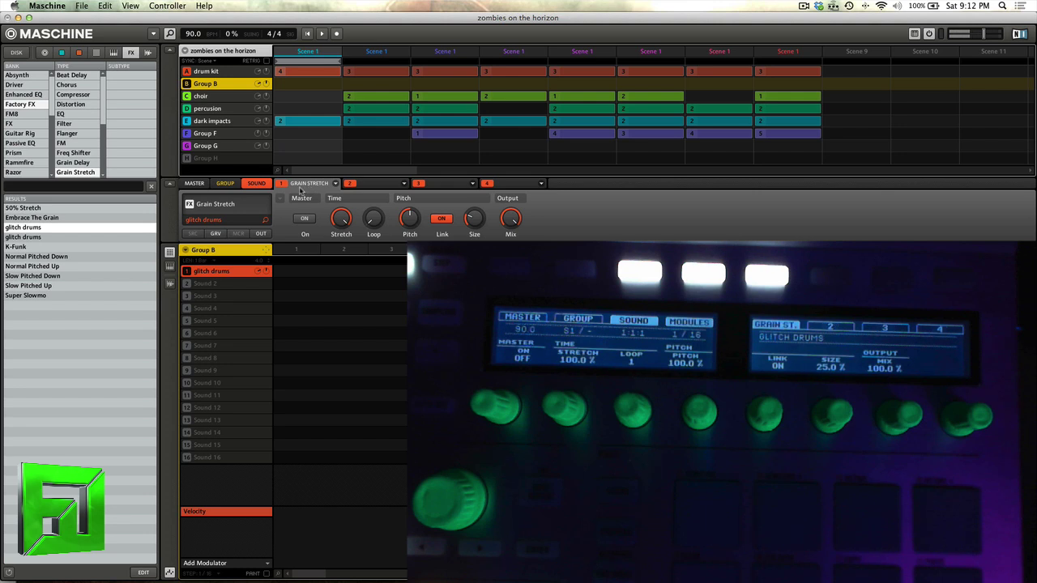
pyautogui.click(233, 71)
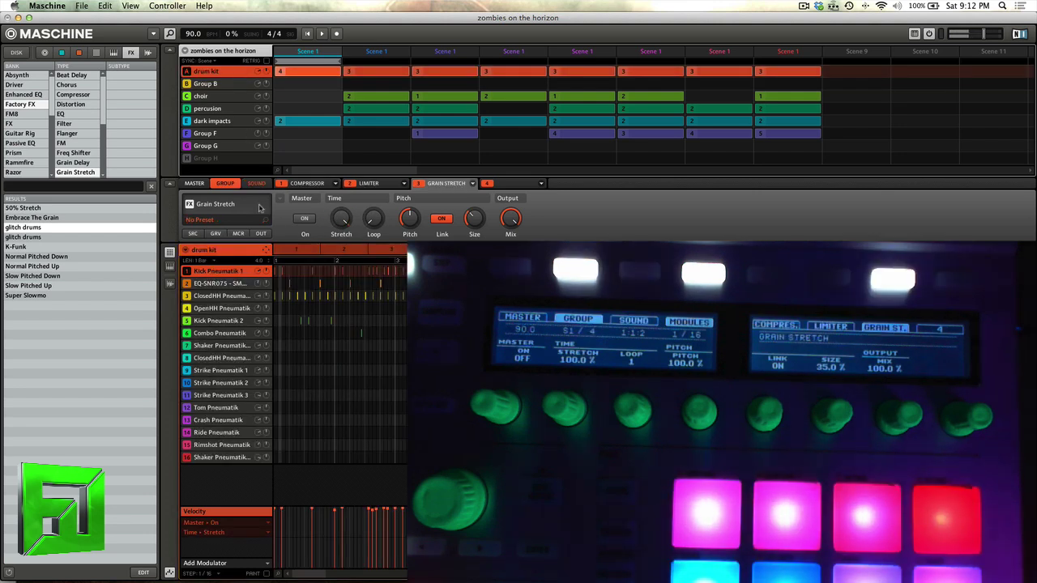
pyautogui.click(261, 233)
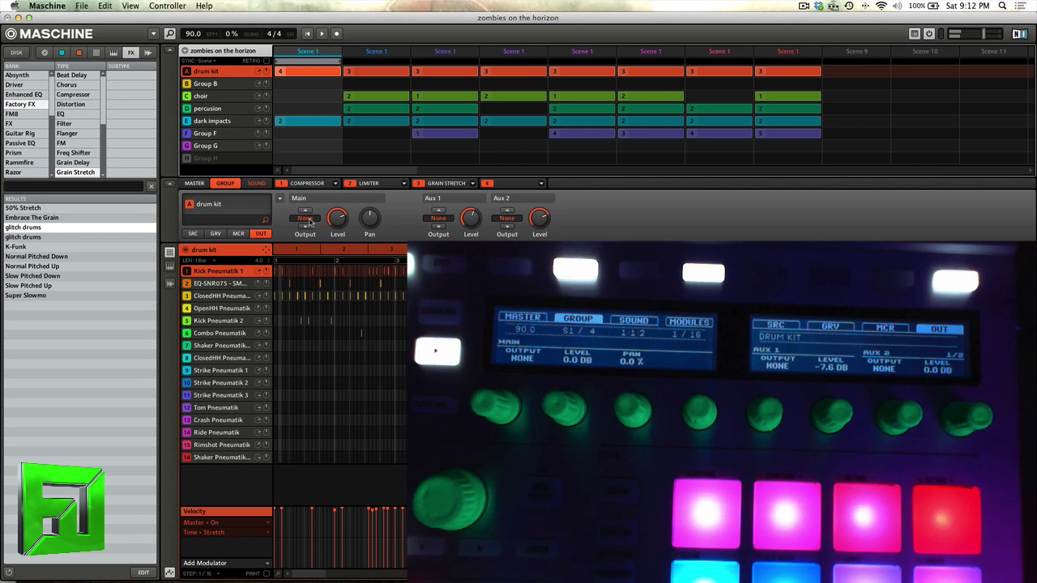
pyautogui.click(306, 218)
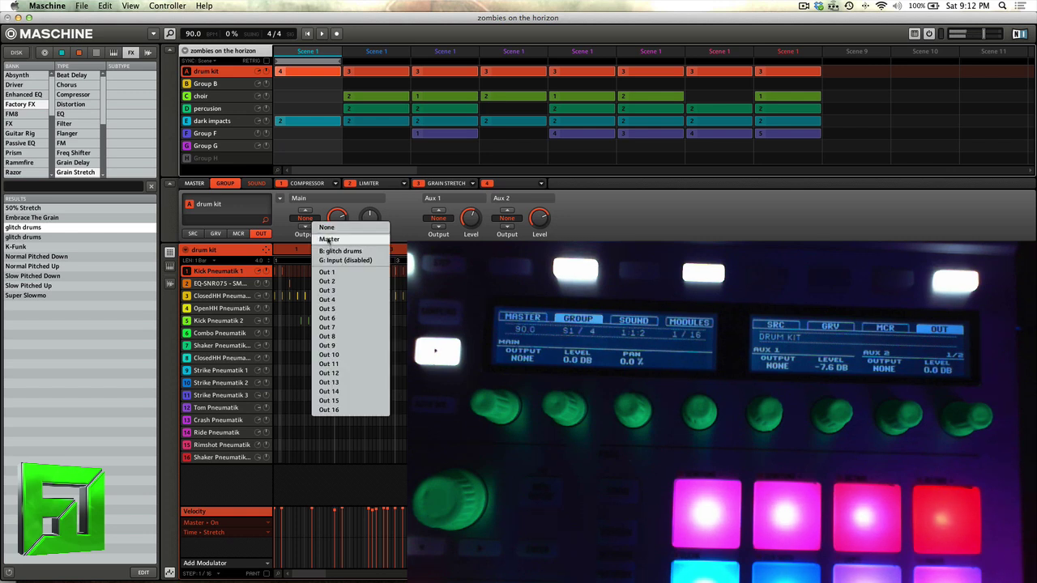
pyautogui.click(329, 241)
pyautogui.click(451, 220)
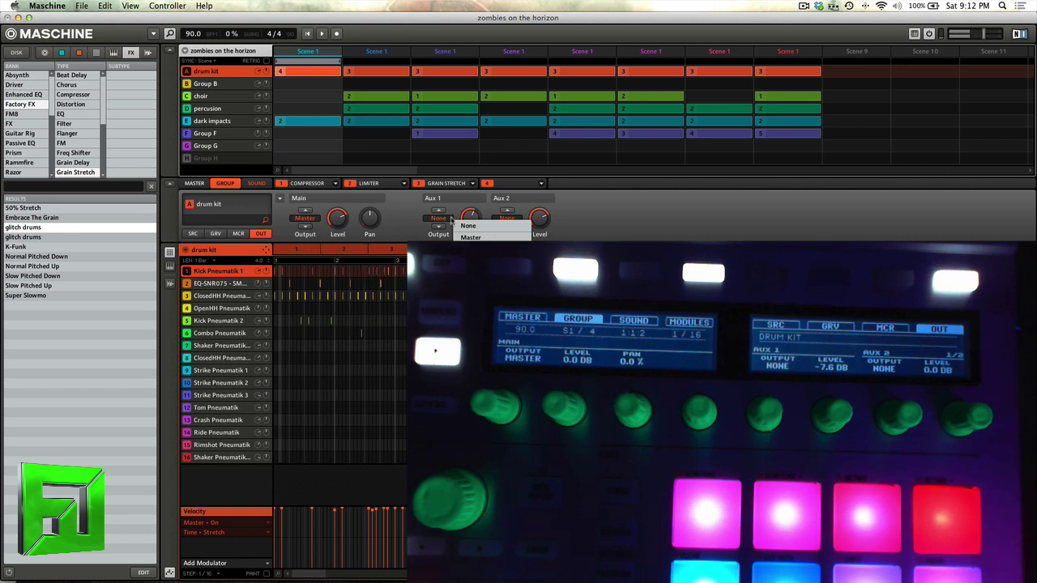
pyautogui.click(470, 248)
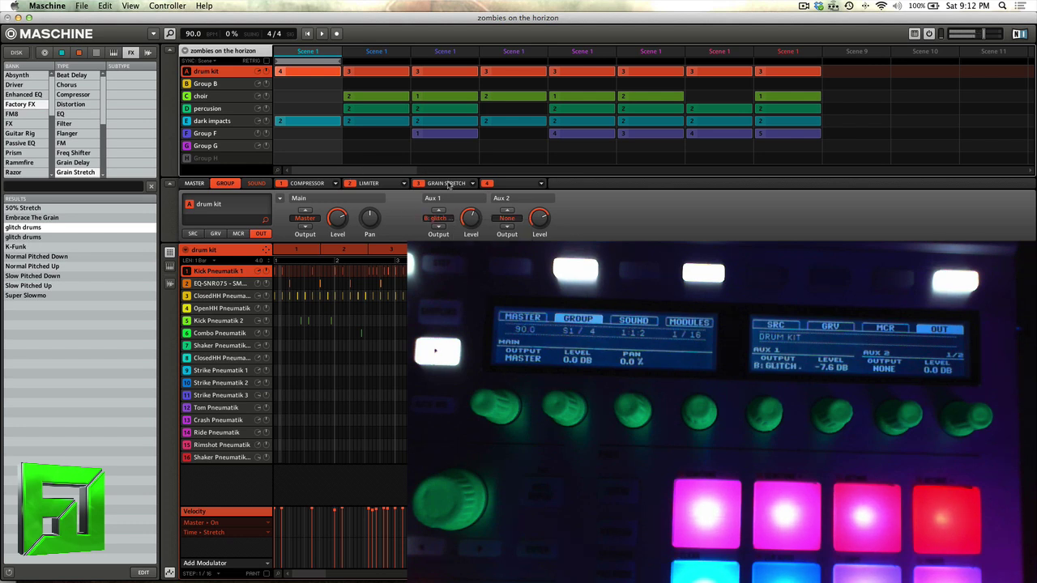
# Set Group B's Grain Stretch Size to about 50% and Stretch to 89%.
pyautogui.click(233, 85)
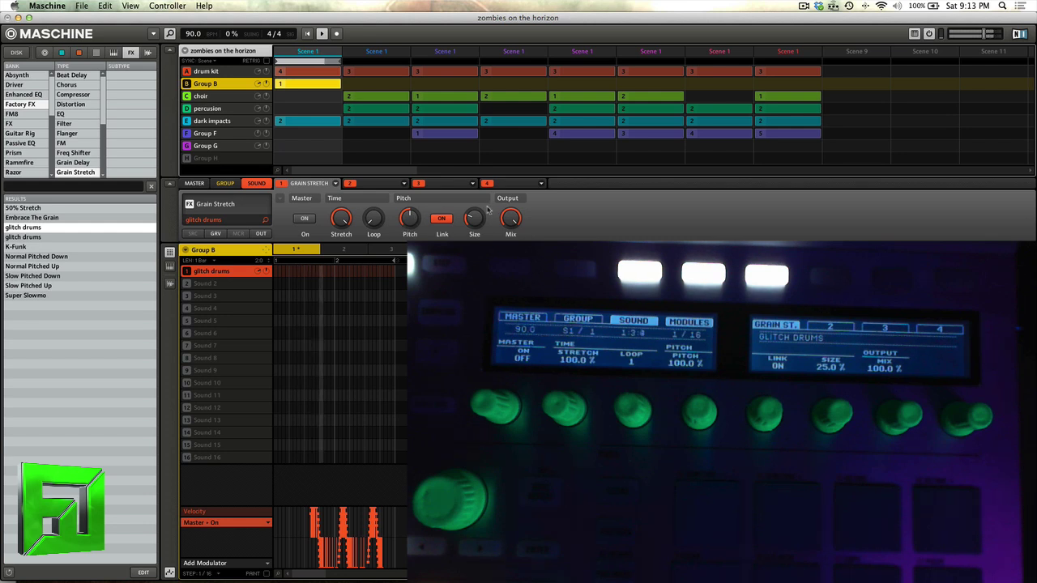
pyautogui.moveTo(474, 219)
pyautogui.moveTo(475, 219); pyautogui.dragTo(475, 211)
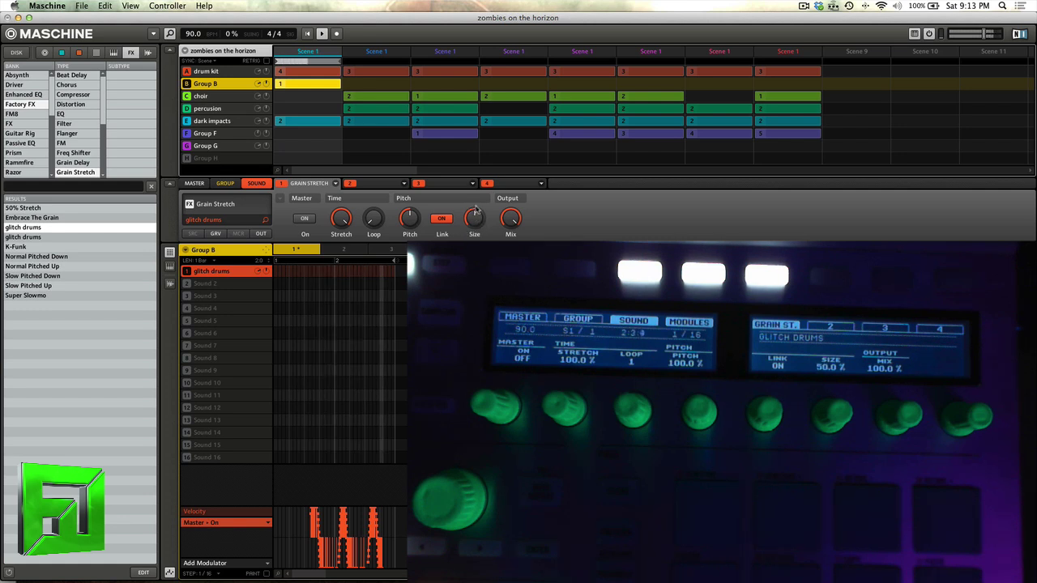
pyautogui.moveTo(341, 224); pyautogui.dragTo(341, 224)
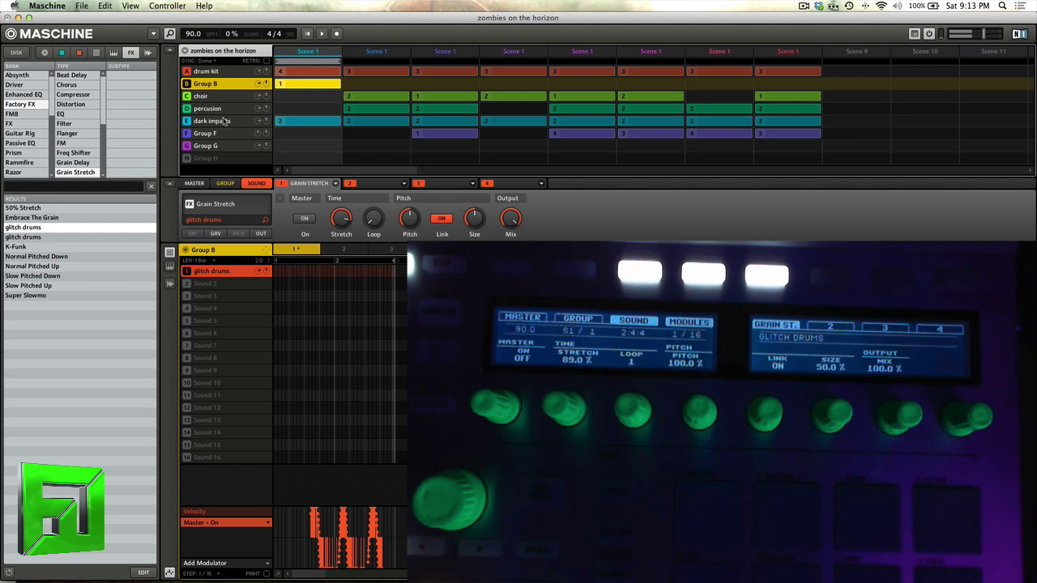
# Route the dark impacts sound's Main Output to B: glitch drums.
pyautogui.click(215, 72)
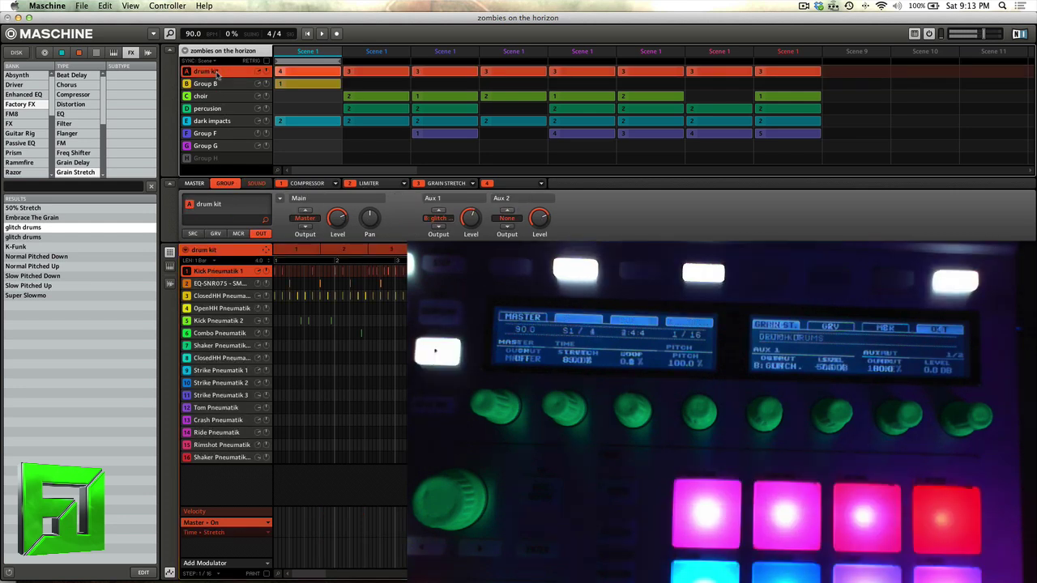
pyautogui.click(225, 120)
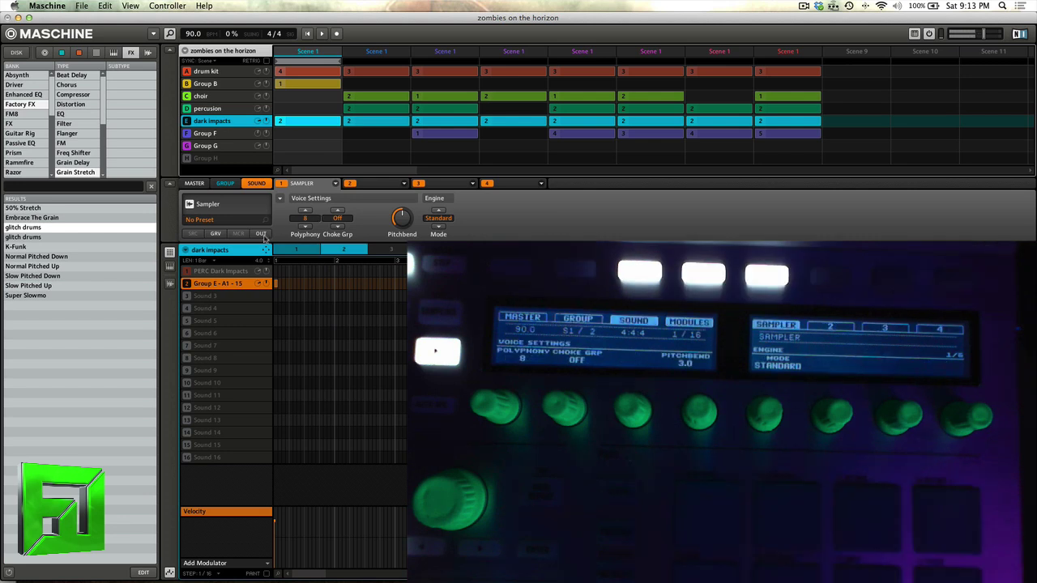
pyautogui.click(262, 234)
pyautogui.click(305, 218)
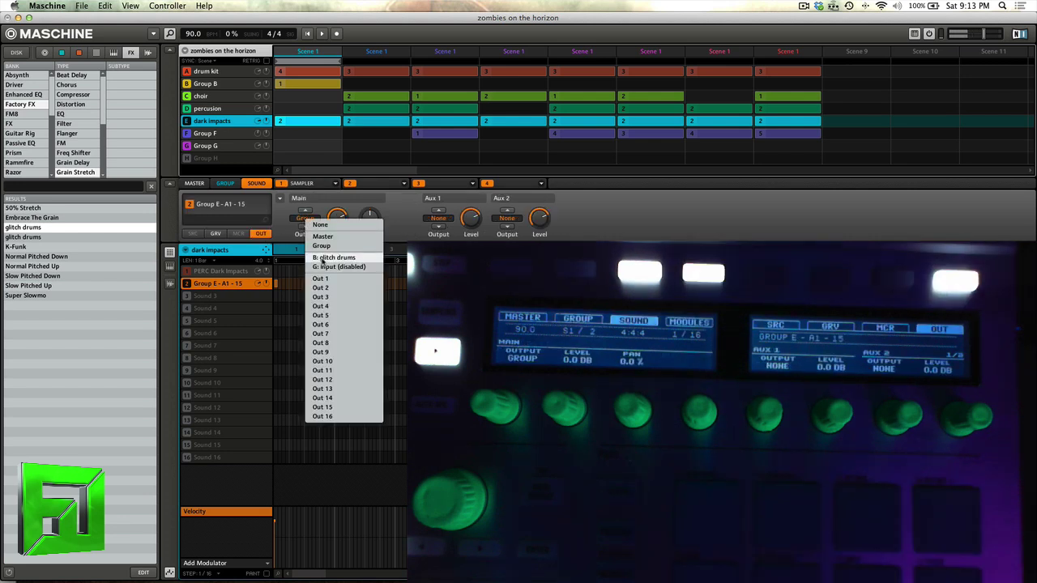
pyautogui.click(321, 258)
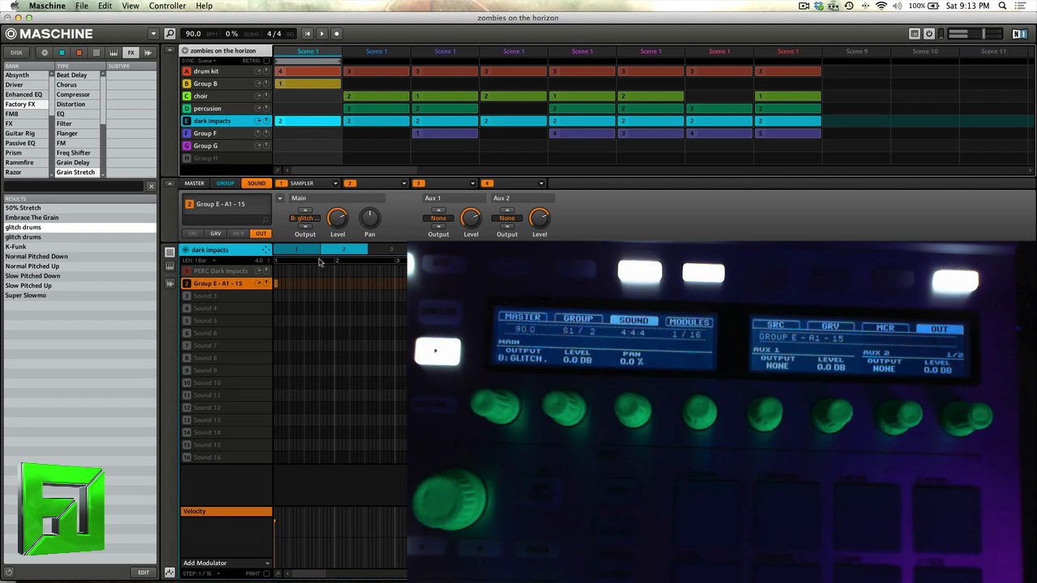
# Start playback and add Group B patterns to Scenes 2 and 3.
pyautogui.press('space')
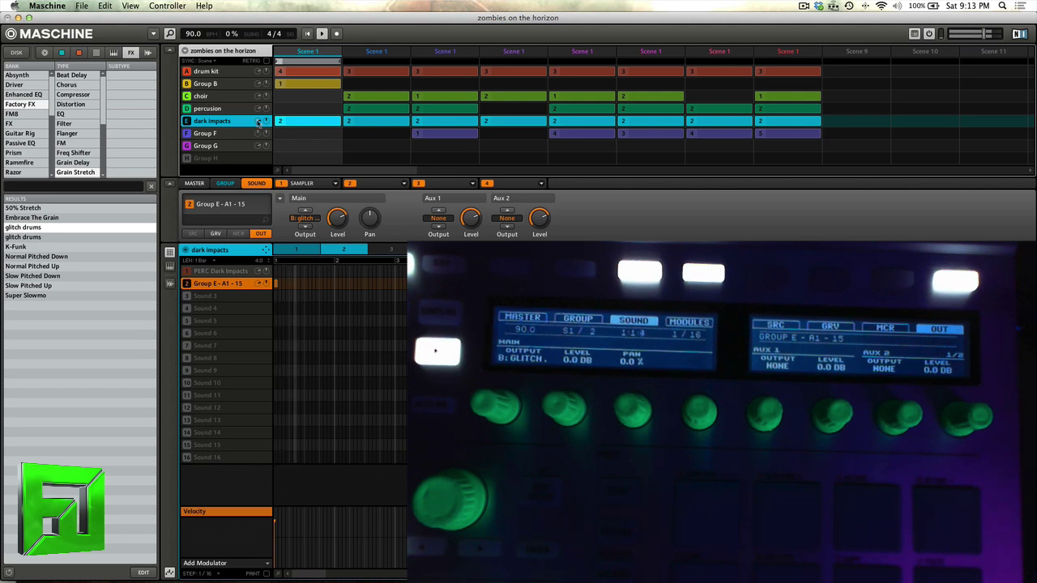
pyautogui.click(373, 64)
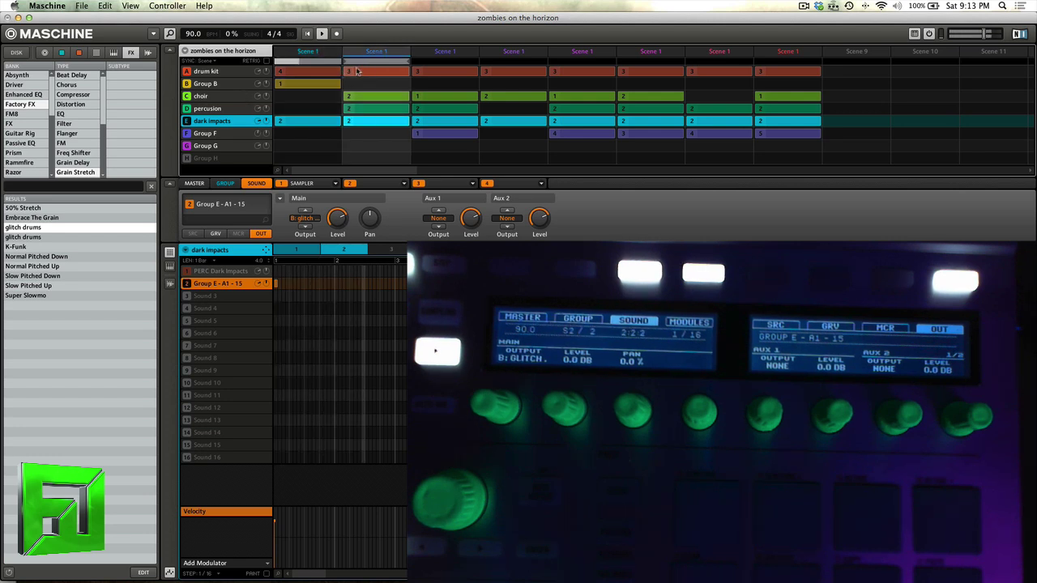
pyautogui.click(332, 87)
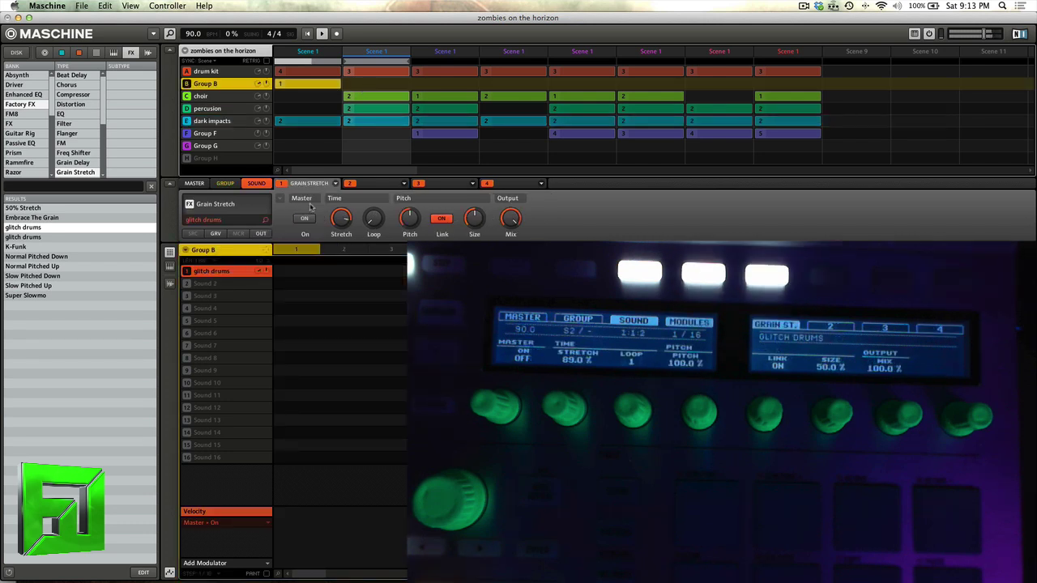
pyautogui.click(435, 86)
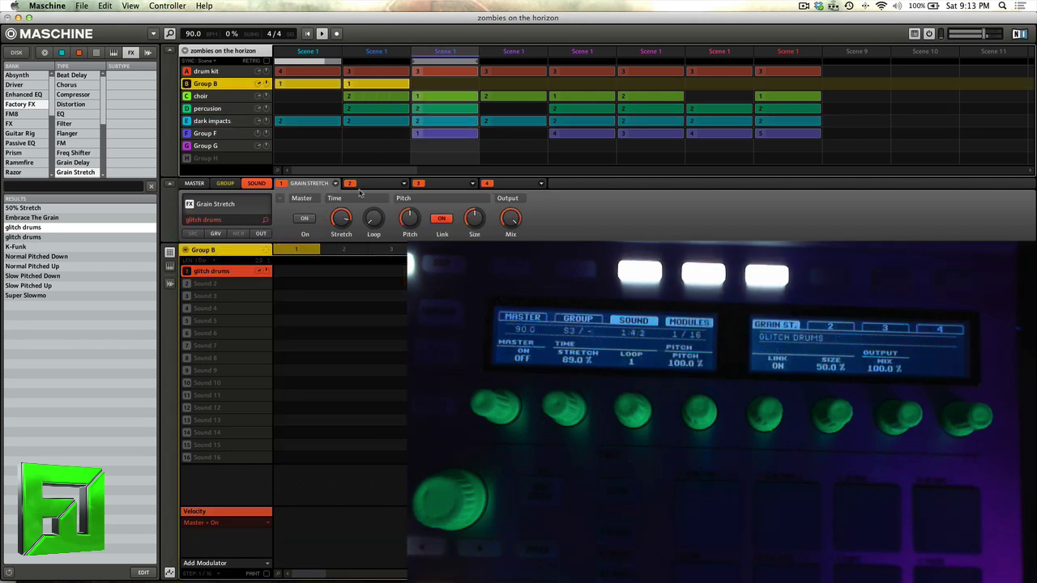
pyautogui.click(312, 256)
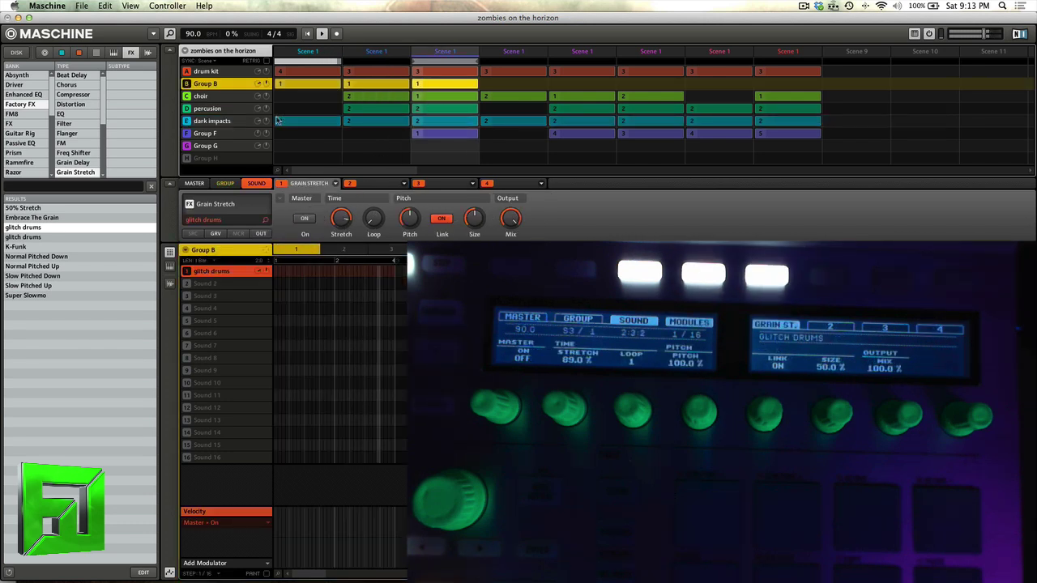
# Route Group F's devilfishtb303K5 bass sound into the glitch drums group.
pyautogui.click(219, 132)
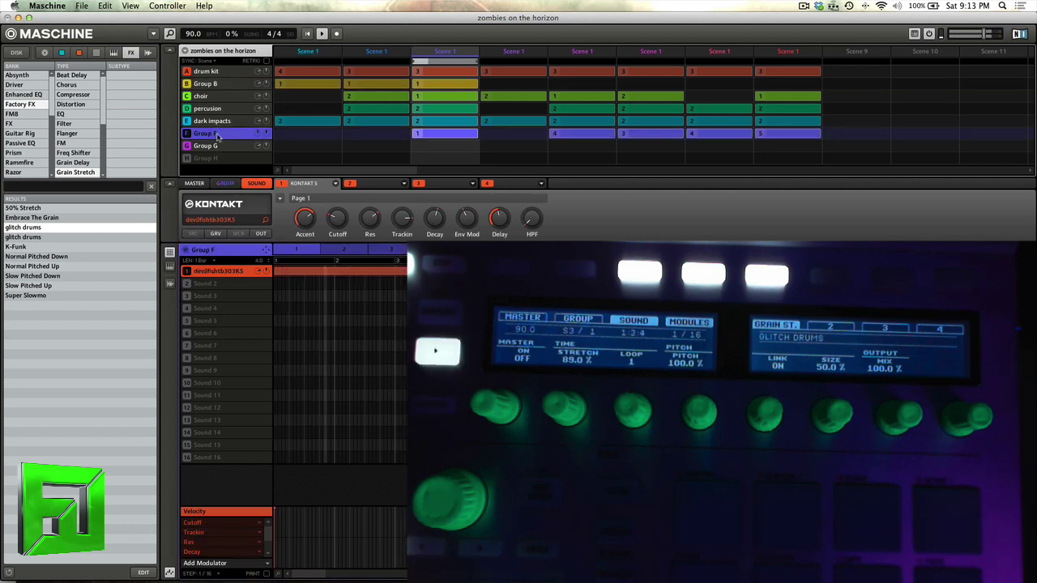
pyautogui.click(261, 234)
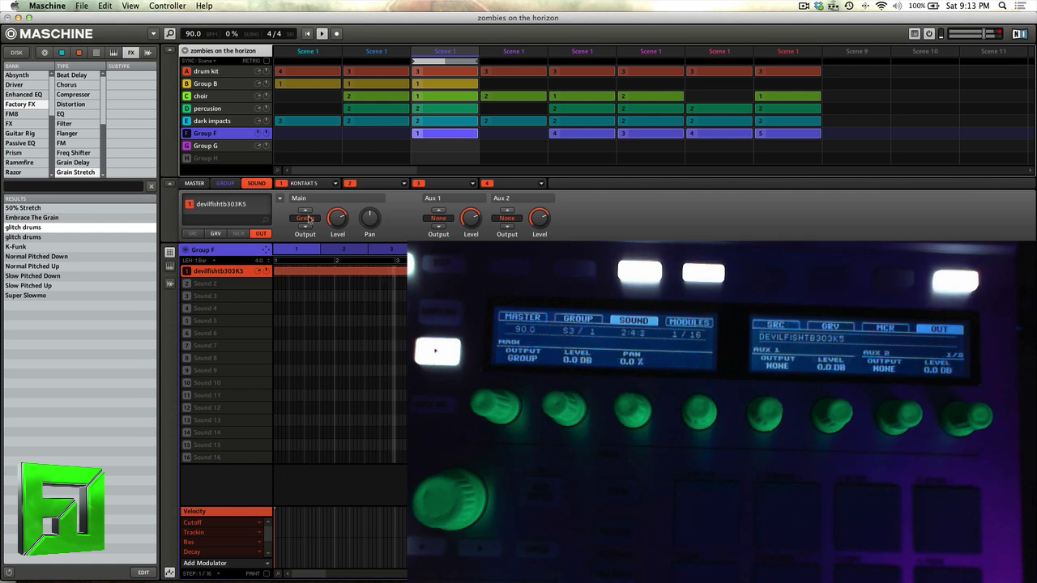
pyautogui.click(307, 227)
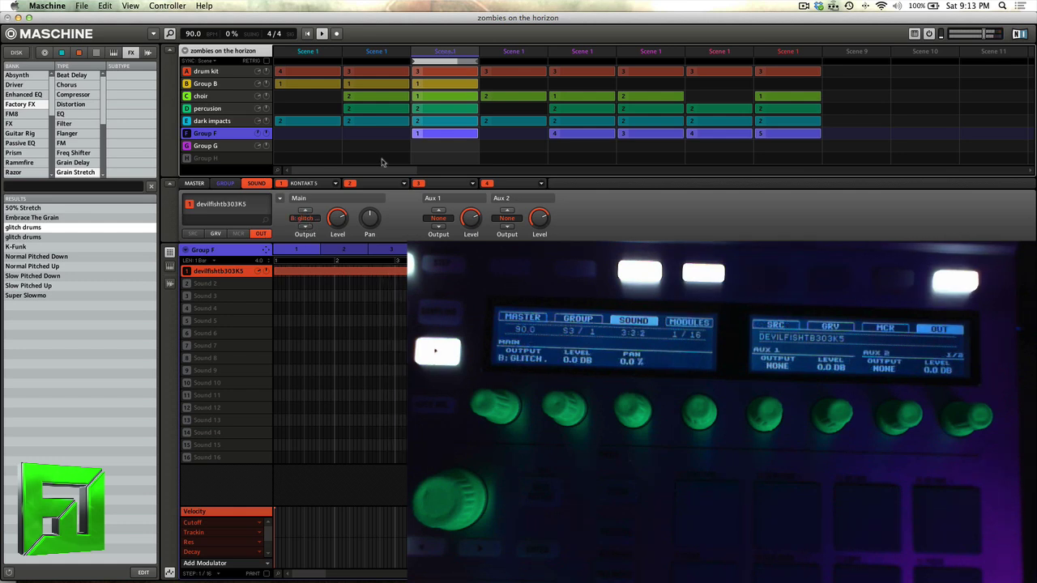
pyautogui.click(229, 72)
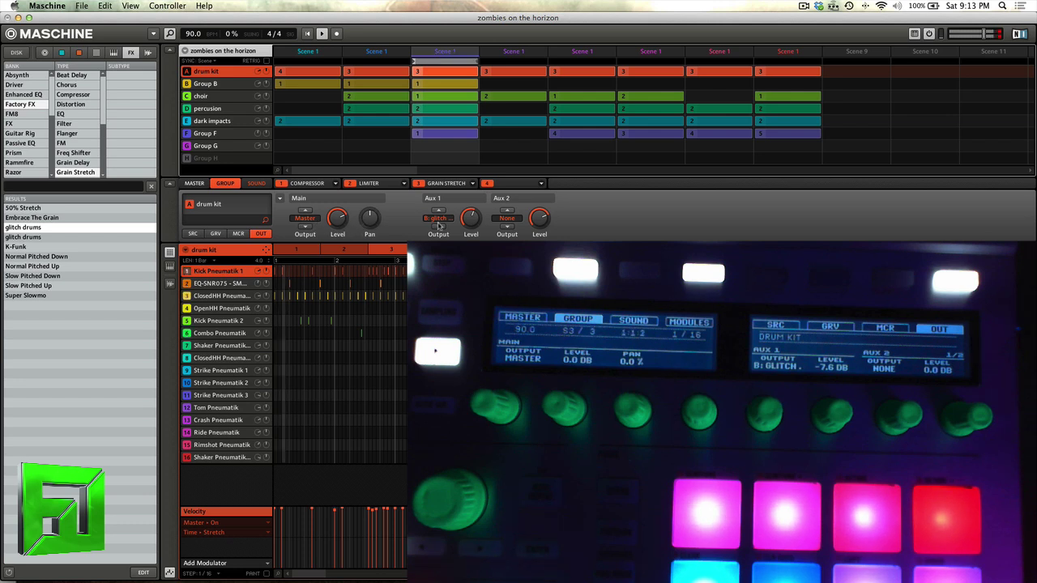